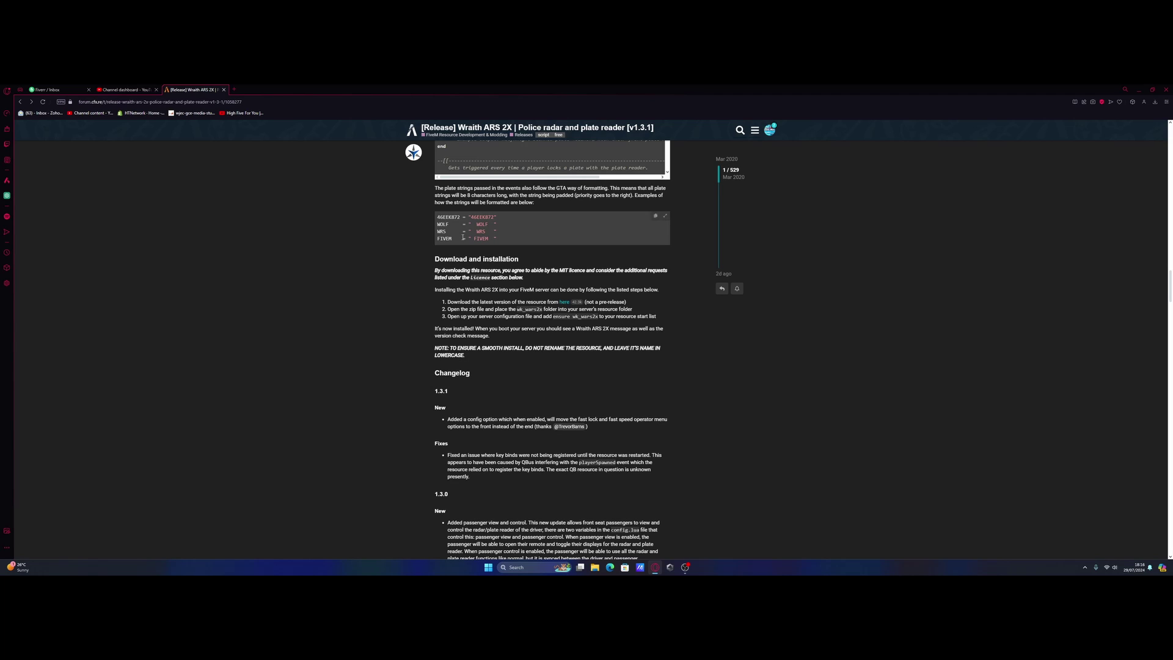
# Scroll the Wraith ARS 2X release thread to its 'Download and installation' section.
pyautogui.scroll(4, 558, 328)
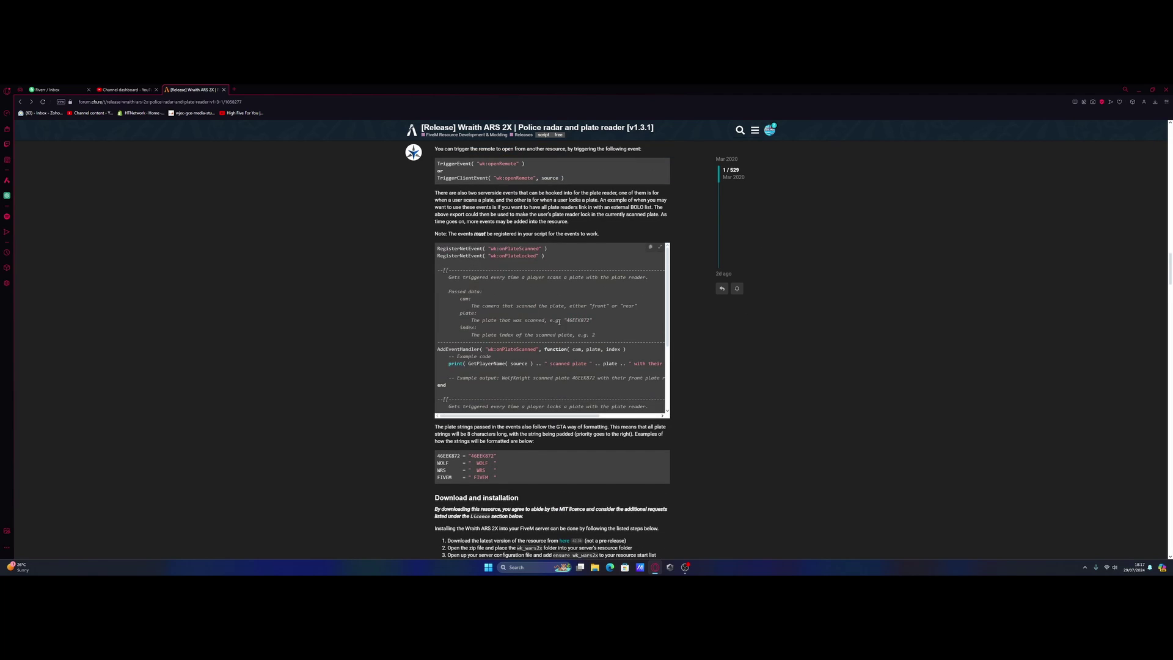
pyautogui.scroll(-5, 670, 410)
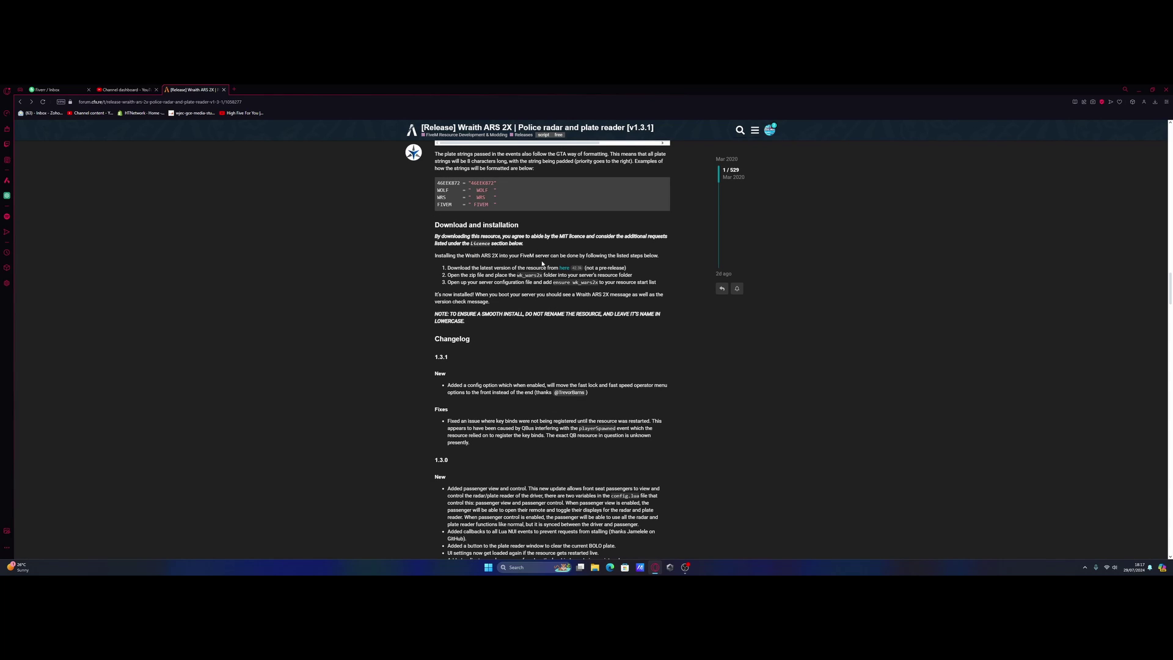
# Download wk_wars2x-1.3.1.zip from the assets of the v1.3.1 GitHub release.
pyautogui.click(564, 269)
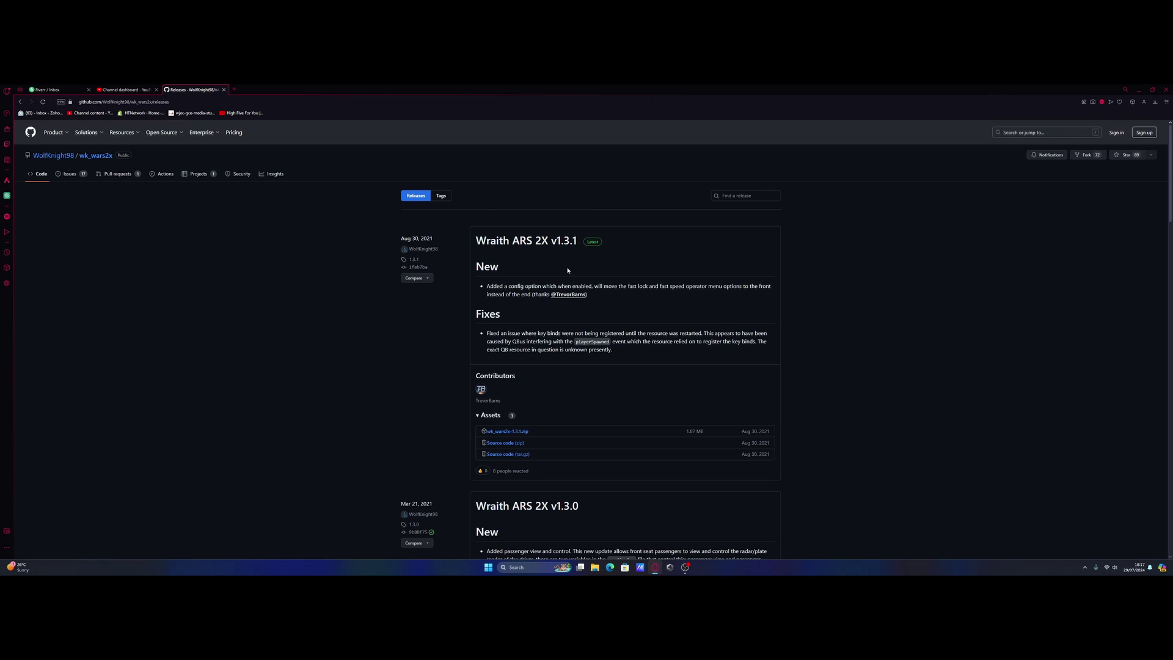
pyautogui.click(501, 433)
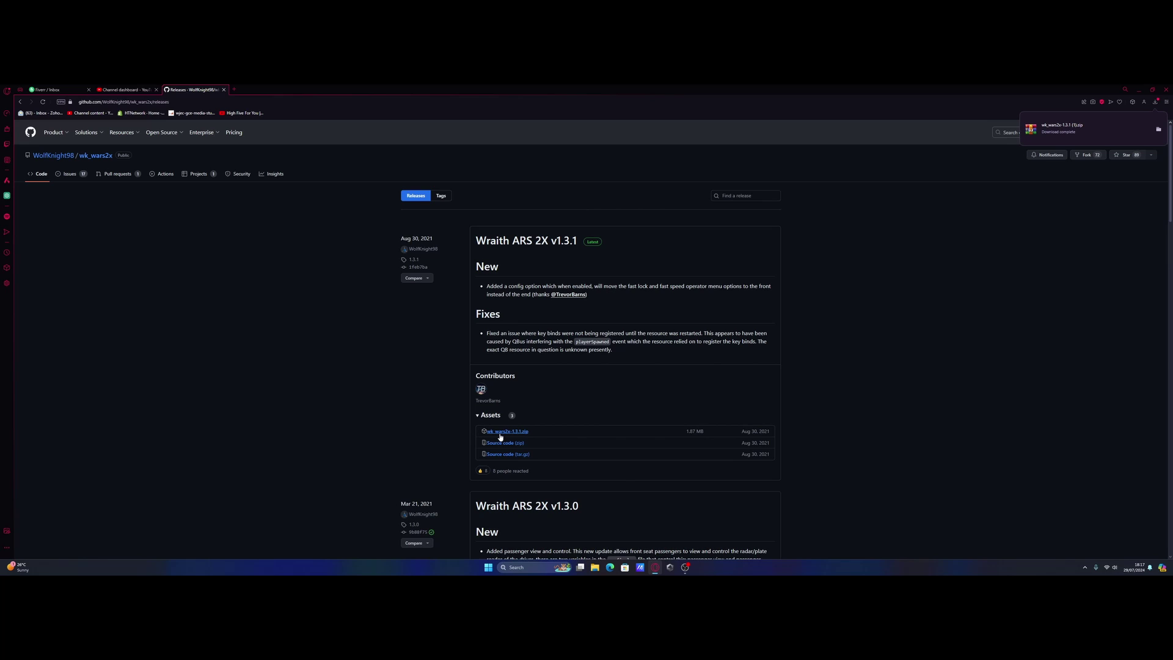
# Open wk_wars2x-1.3.1.zip in WinRAR at its top-level wk_wars2x folder, with the browser minimised.
pyautogui.click(1104, 137)
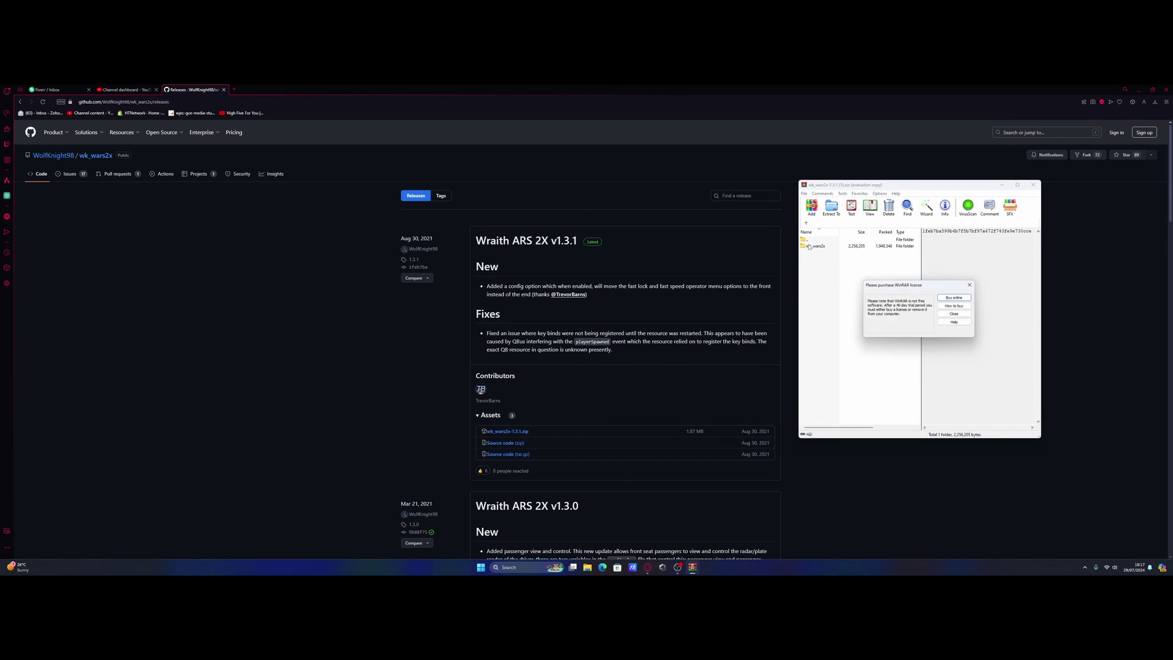
pyautogui.click(972, 284)
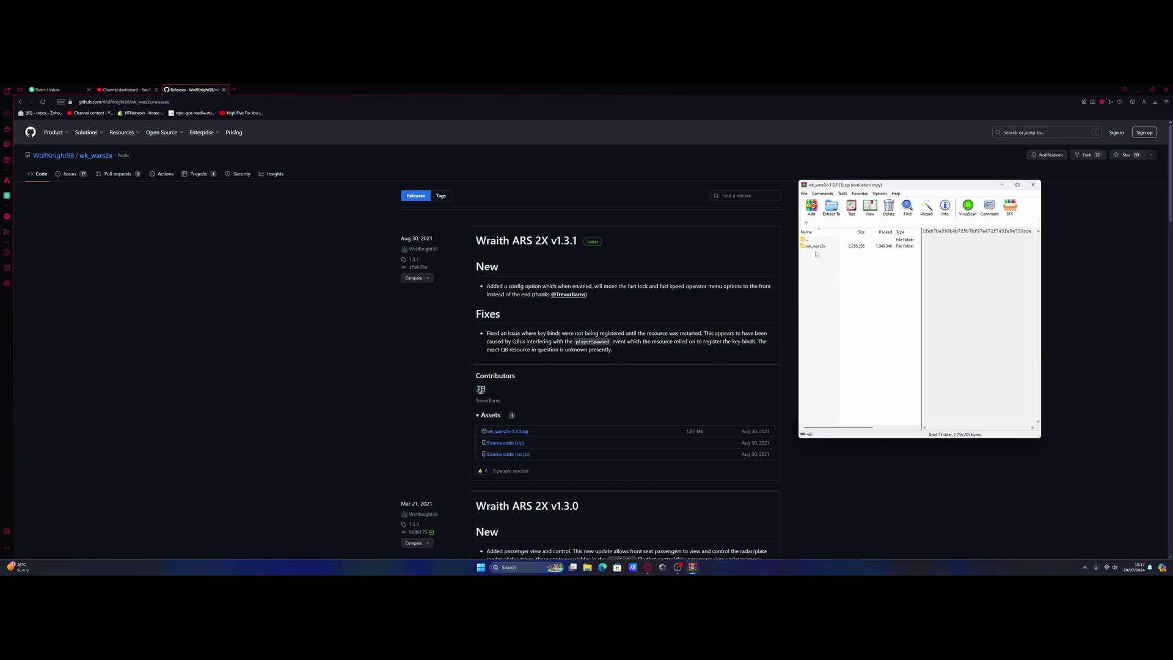
pyautogui.doubleClick(815, 246)
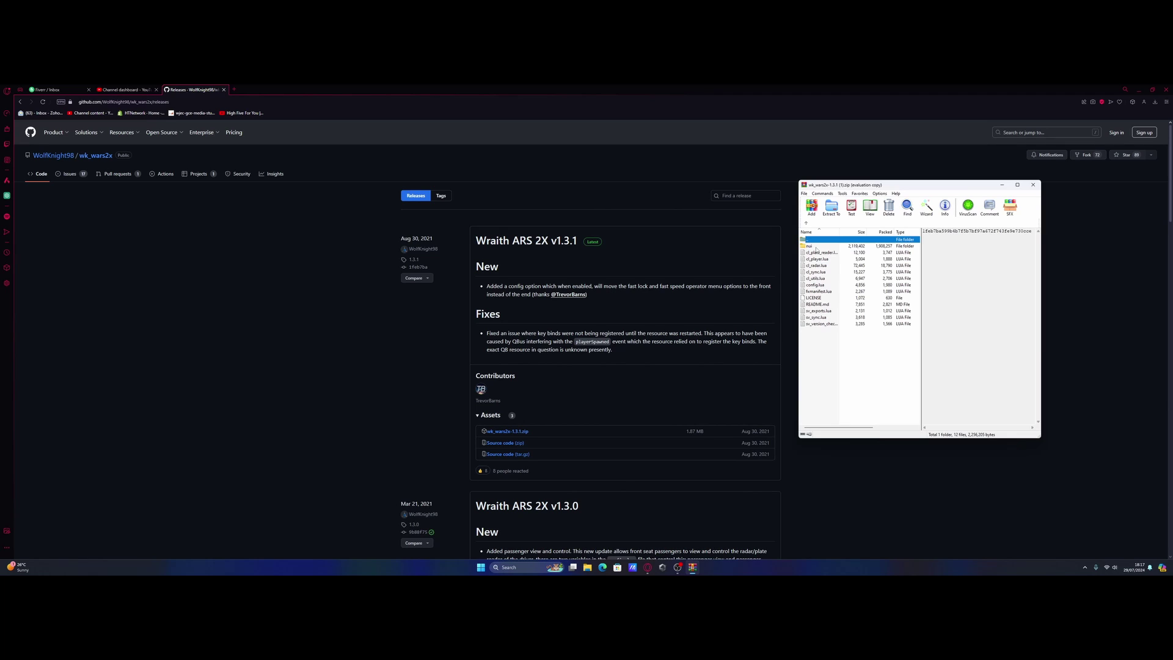
pyautogui.moveTo(832, 365); pyautogui.dragTo(816, 243)
pyautogui.click(841, 361)
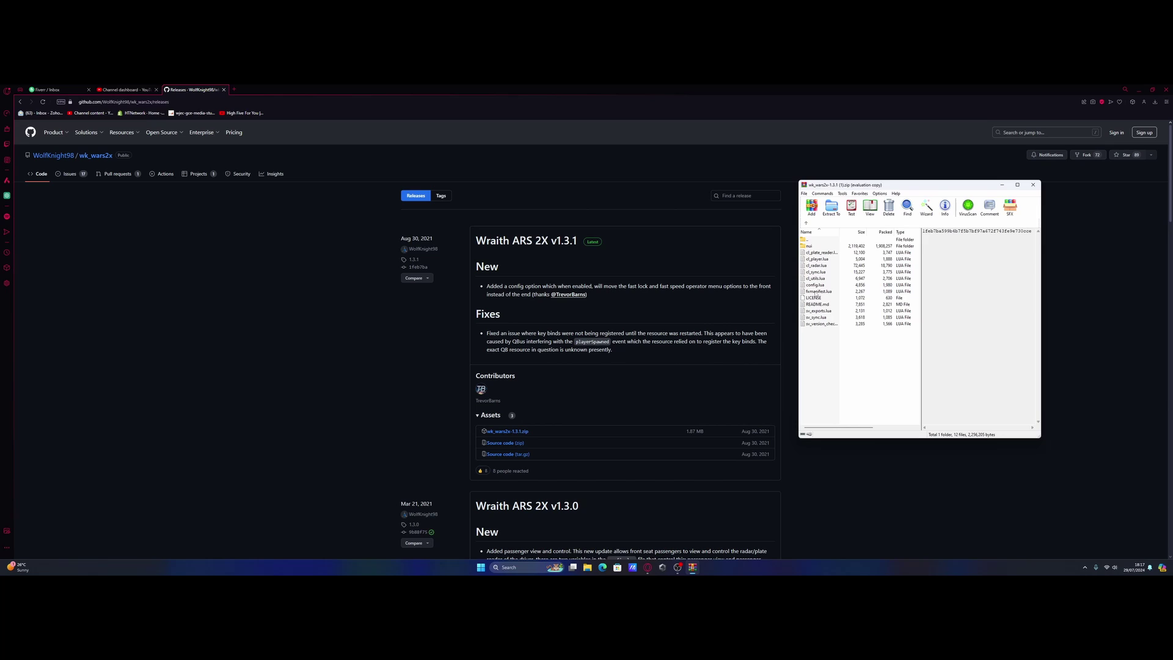
pyautogui.click(806, 224)
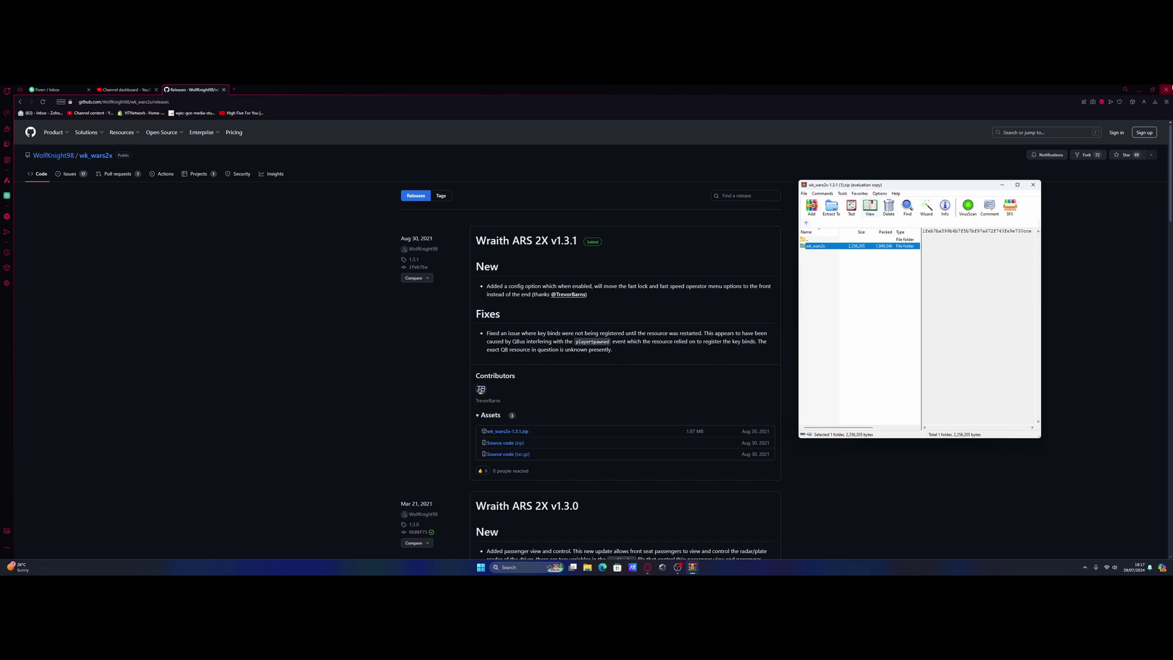
pyautogui.click(1136, 90)
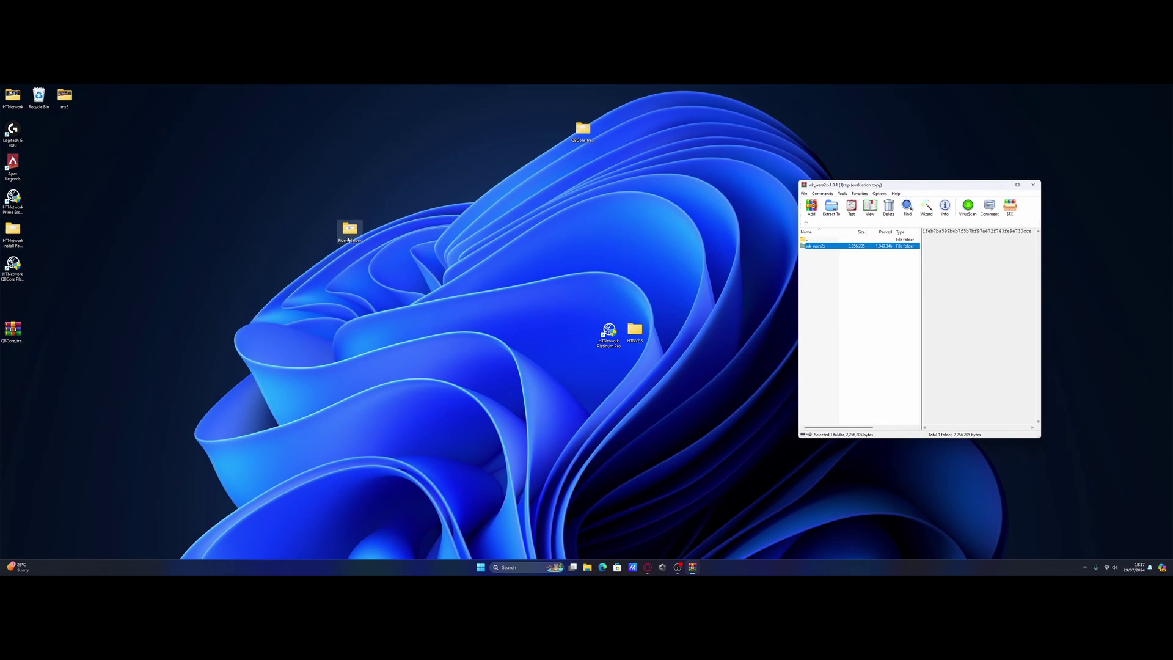
# Browse Fivem Server > txData > CFXDefaultFiveM_82C5B3.base > resources beside the WinRAR window.
pyautogui.doubleClick(351, 230)
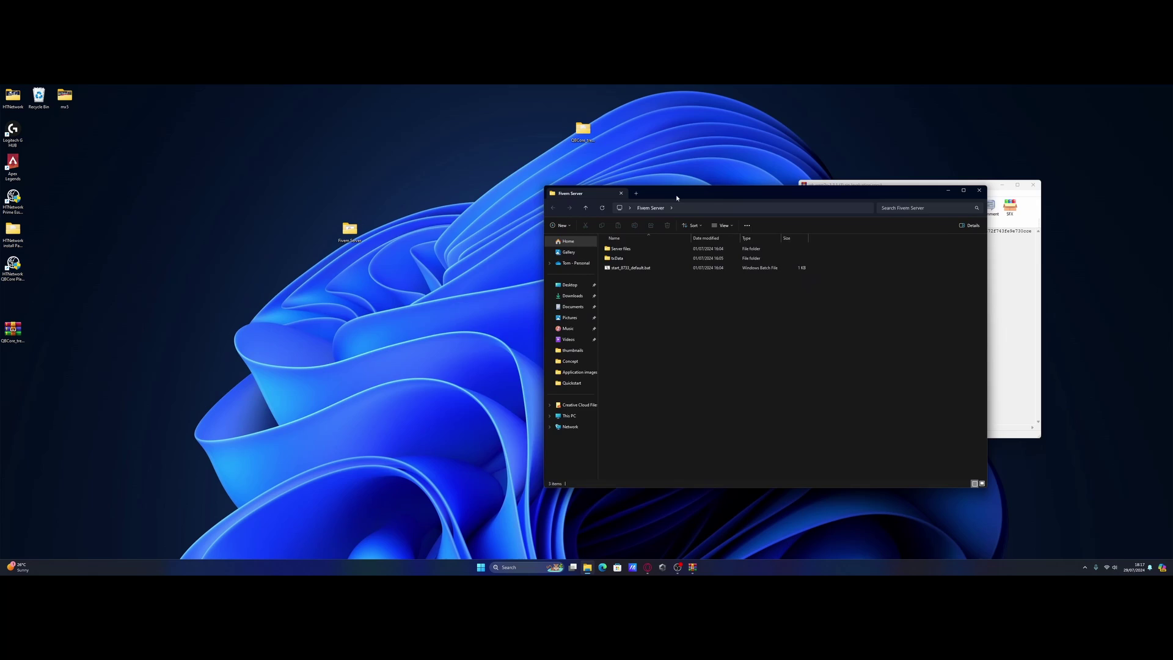
pyautogui.moveTo(676, 196); pyautogui.dragTo(179, 119)
pyautogui.doubleClick(119, 179)
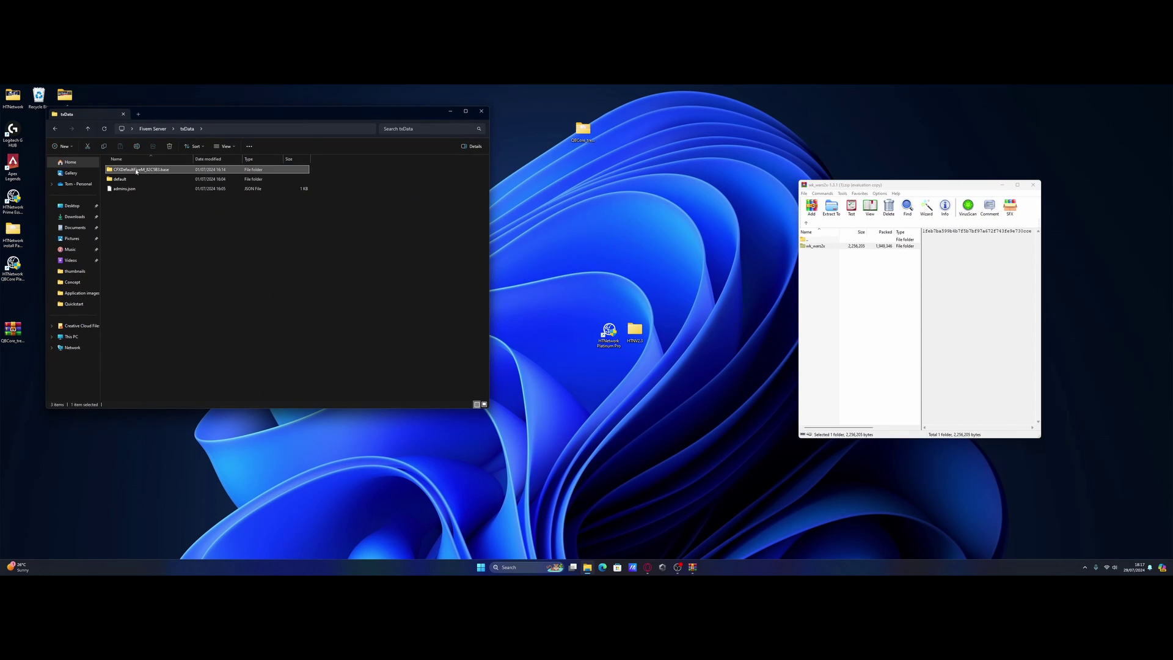
pyautogui.doubleClick(131, 170)
pyautogui.doubleClick(133, 189)
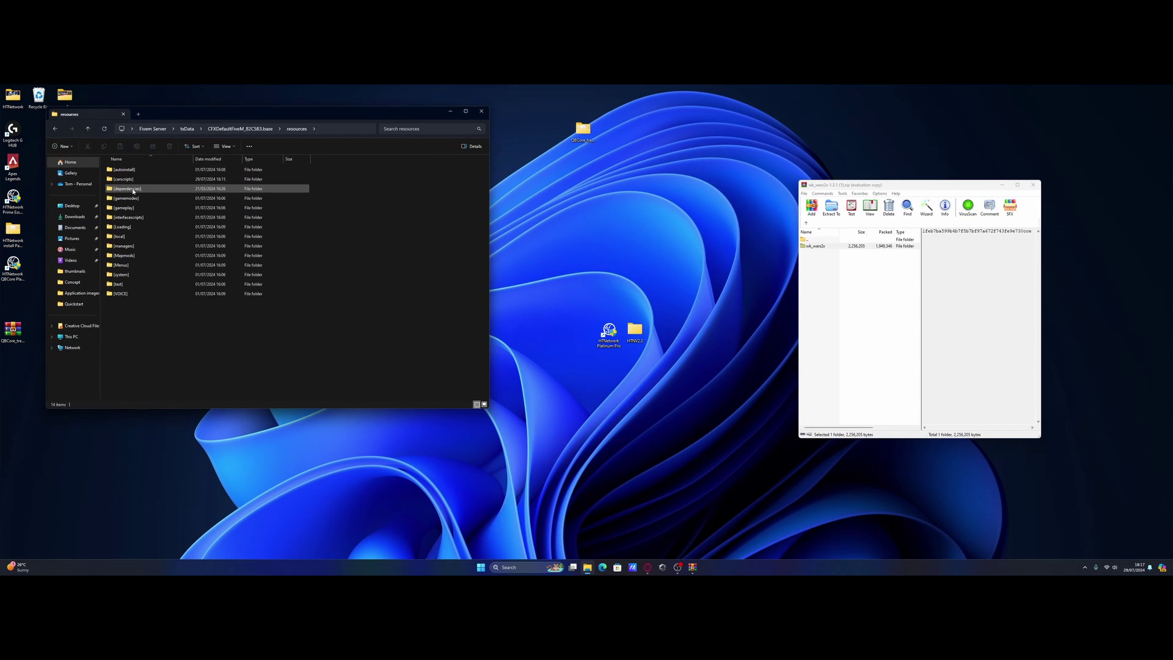
pyautogui.click(821, 269)
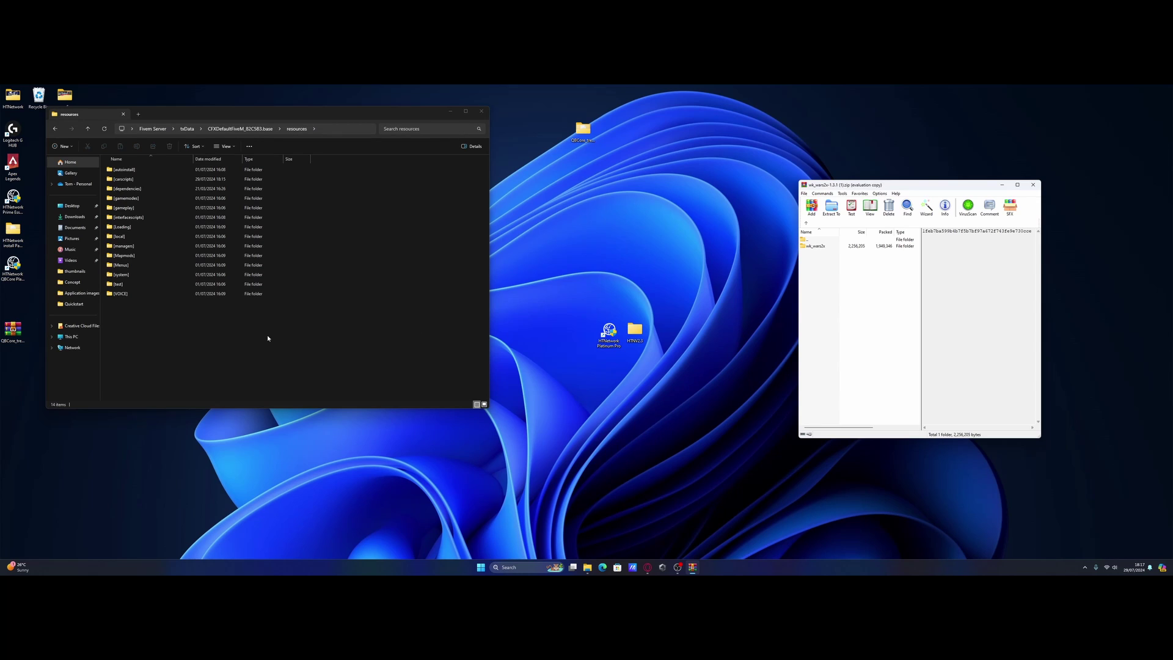
pyautogui.moveTo(313, 369); pyautogui.dragTo(141, 177)
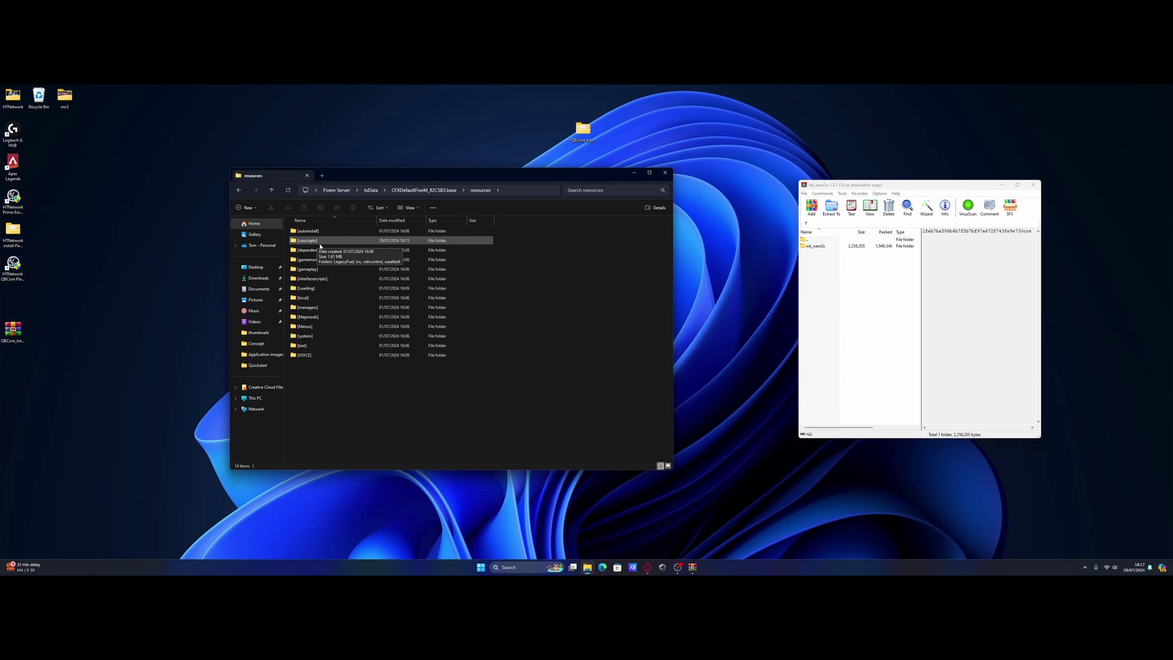
# Inspect the [carscripts] resource folder and its four car script subfolders.
pyautogui.doubleClick(321, 246)
pyautogui.moveTo(414, 372); pyautogui.dragTo(342, 221)
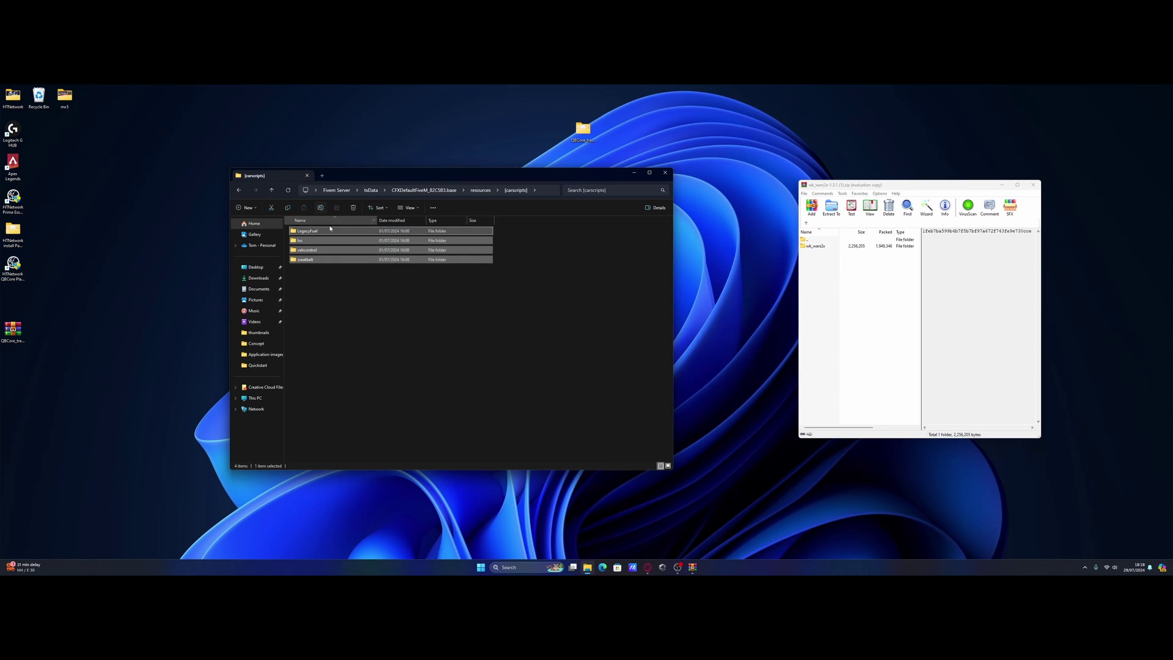
pyautogui.click(480, 190)
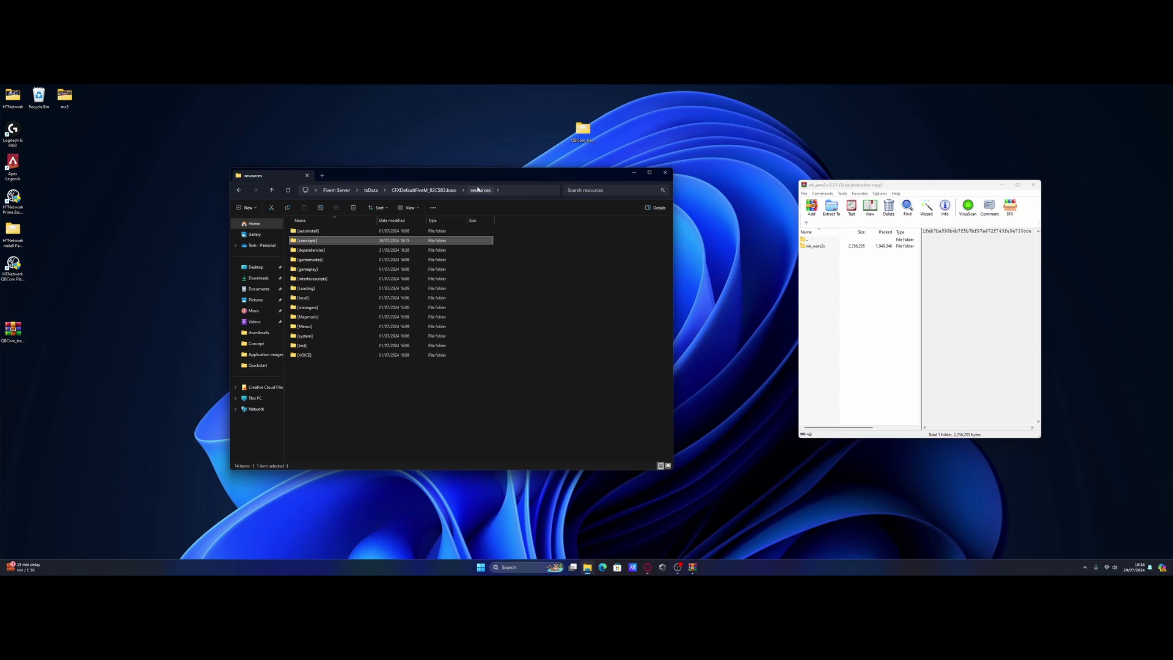
pyautogui.doubleClick(322, 241)
pyautogui.moveTo(405, 368); pyautogui.dragTo(443, 351)
pyautogui.click(481, 190)
# Copy wk_wars2x into [carscripts], close WinRAR, and select server.cfg in the base folder.
pyautogui.doubleClick(312, 241)
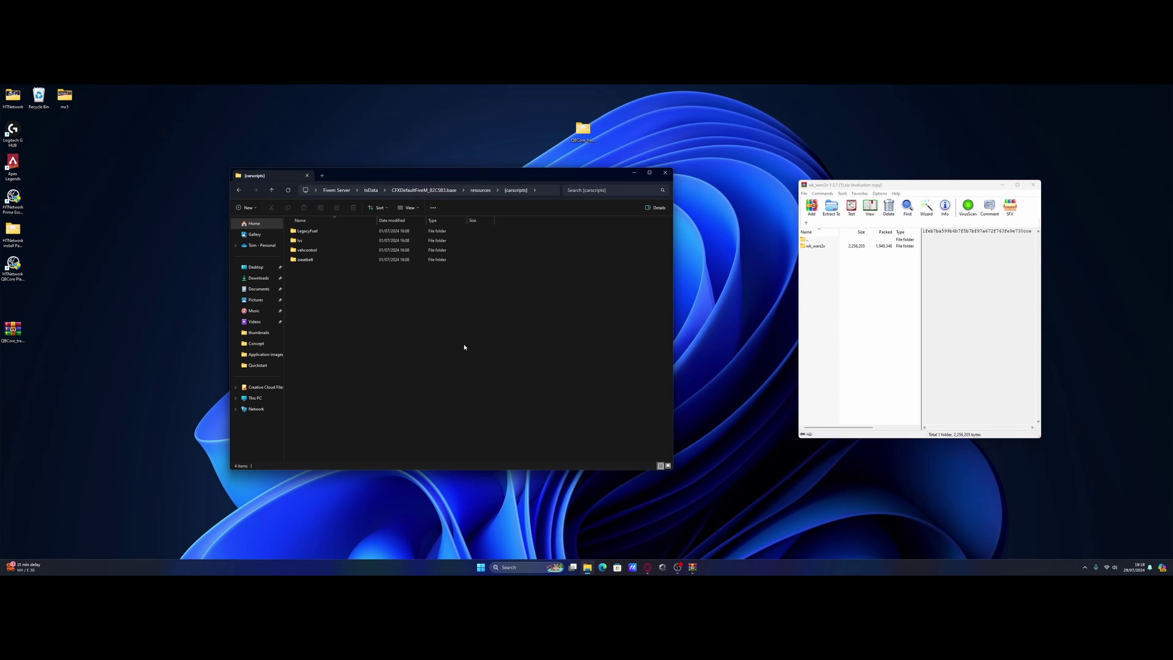
pyautogui.click(847, 247)
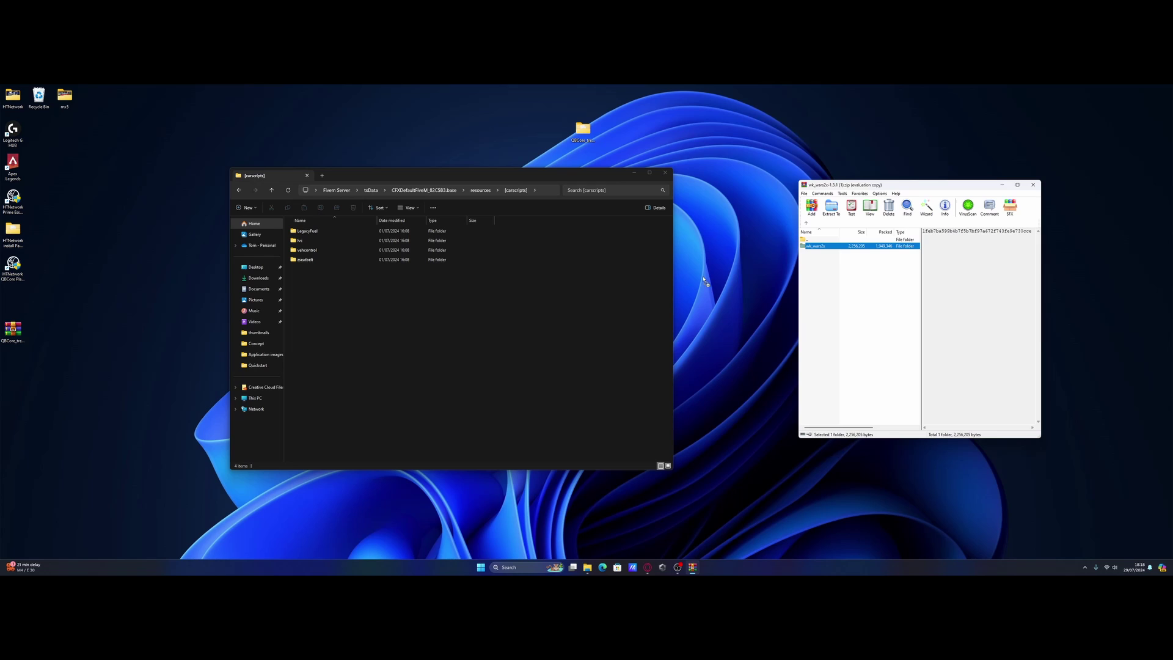
pyautogui.moveTo(704, 281); pyautogui.dragTo(440, 324)
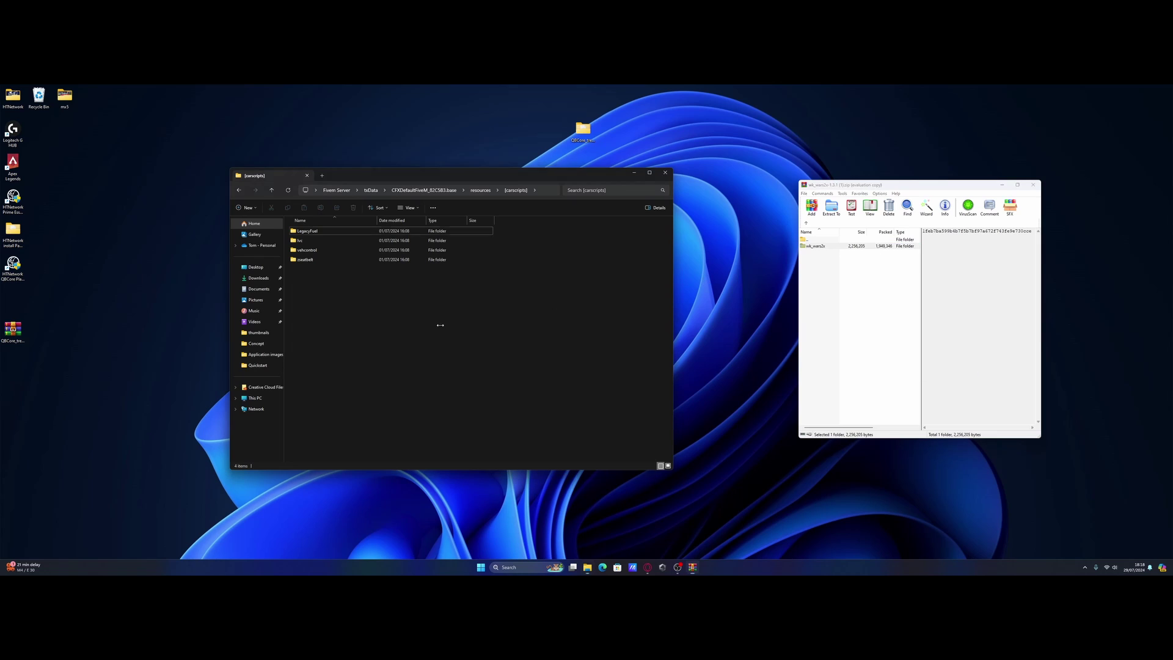
pyautogui.click(1029, 191)
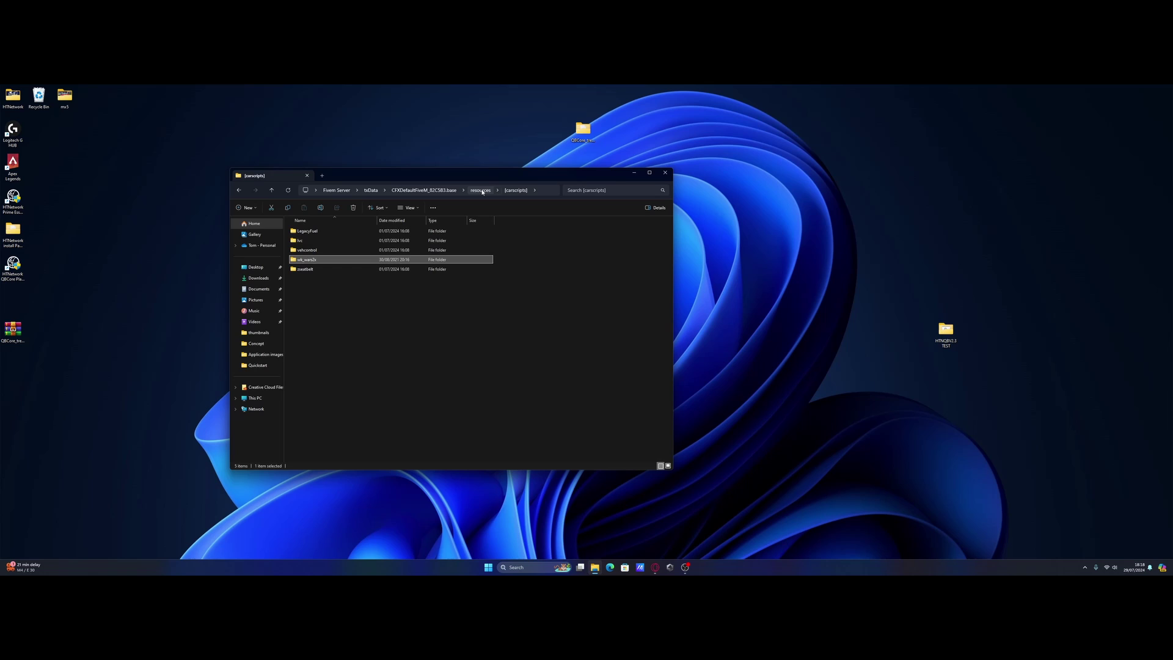
pyautogui.click(341, 341)
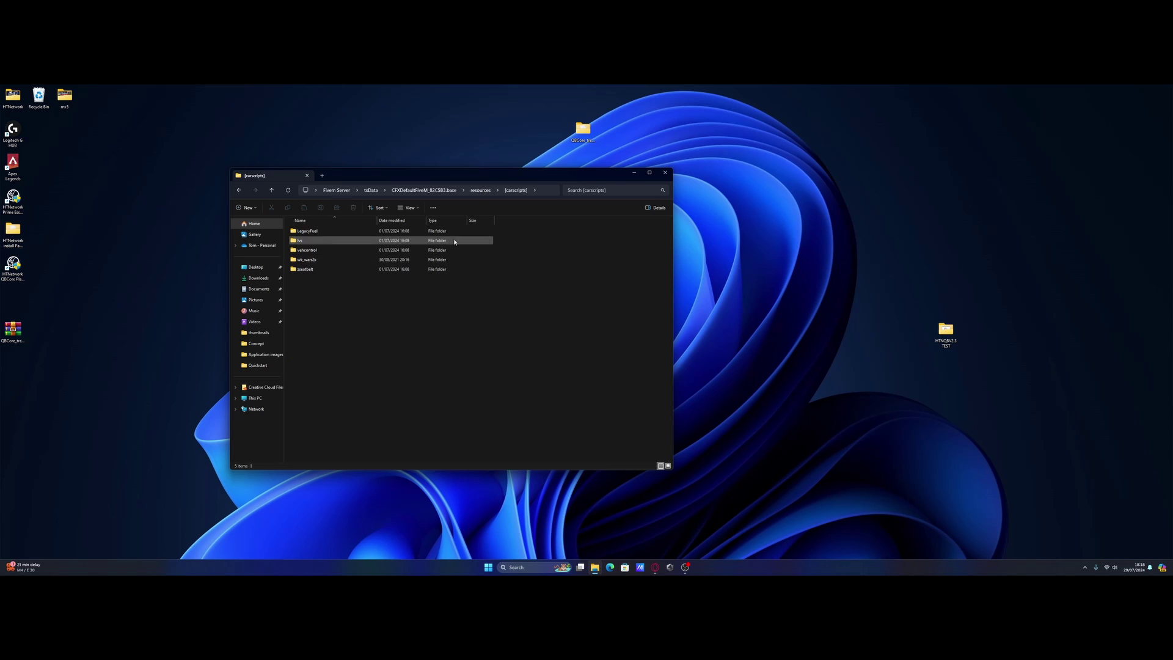
pyautogui.click(430, 191)
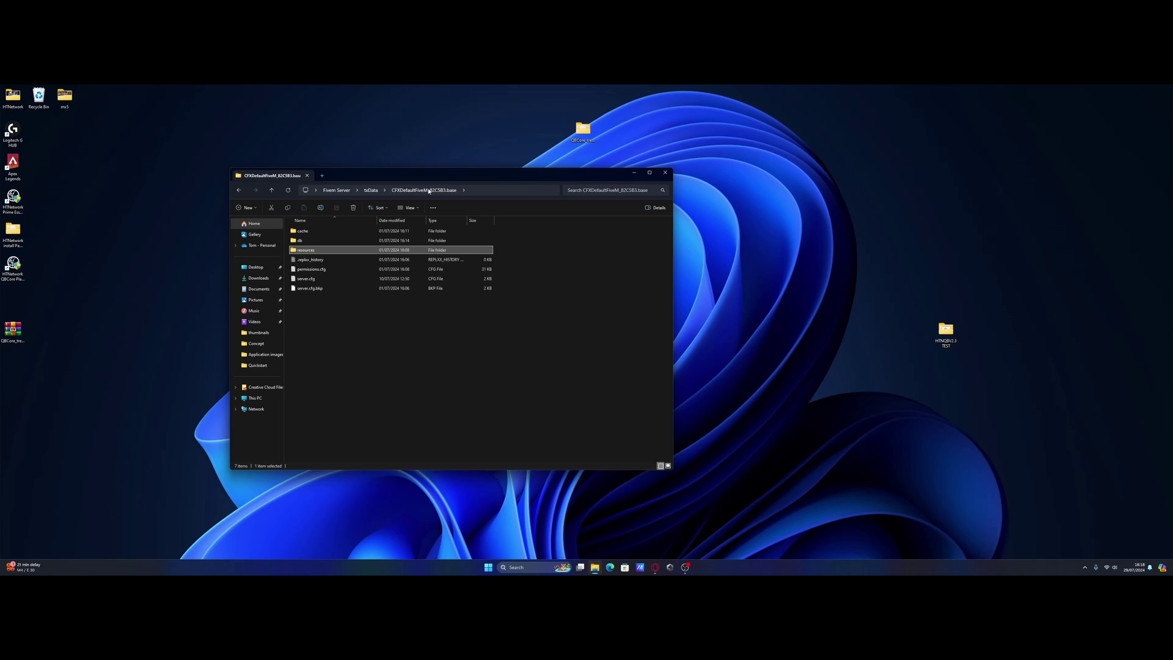
pyautogui.click(315, 280)
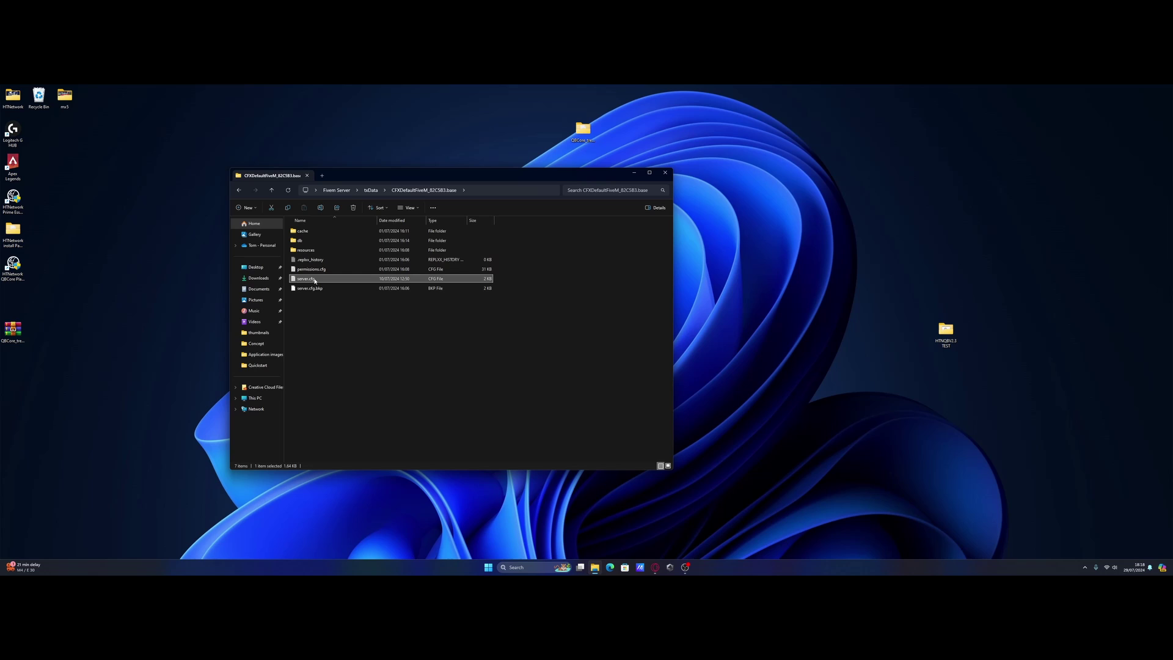
# In server.cfg, start a new 'ensure' line below ensure [autoinstall].
pyautogui.doubleClick(315, 281)
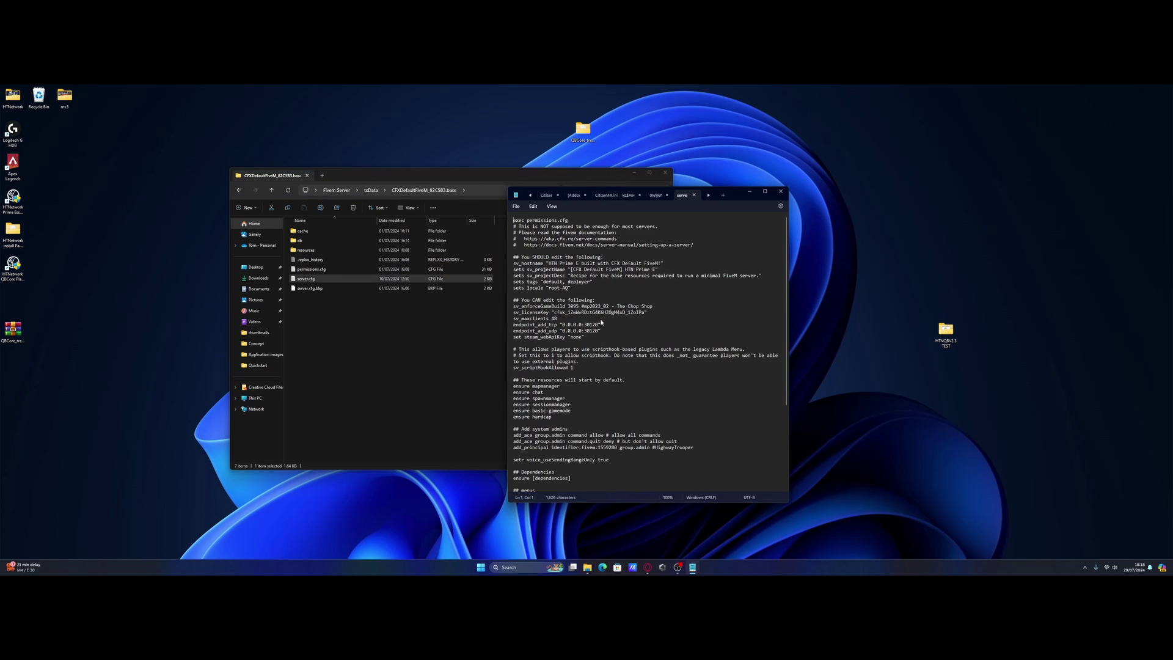
pyautogui.scroll(-5, 601, 322)
pyautogui.scroll(-2, 602, 323)
pyautogui.click(581, 483)
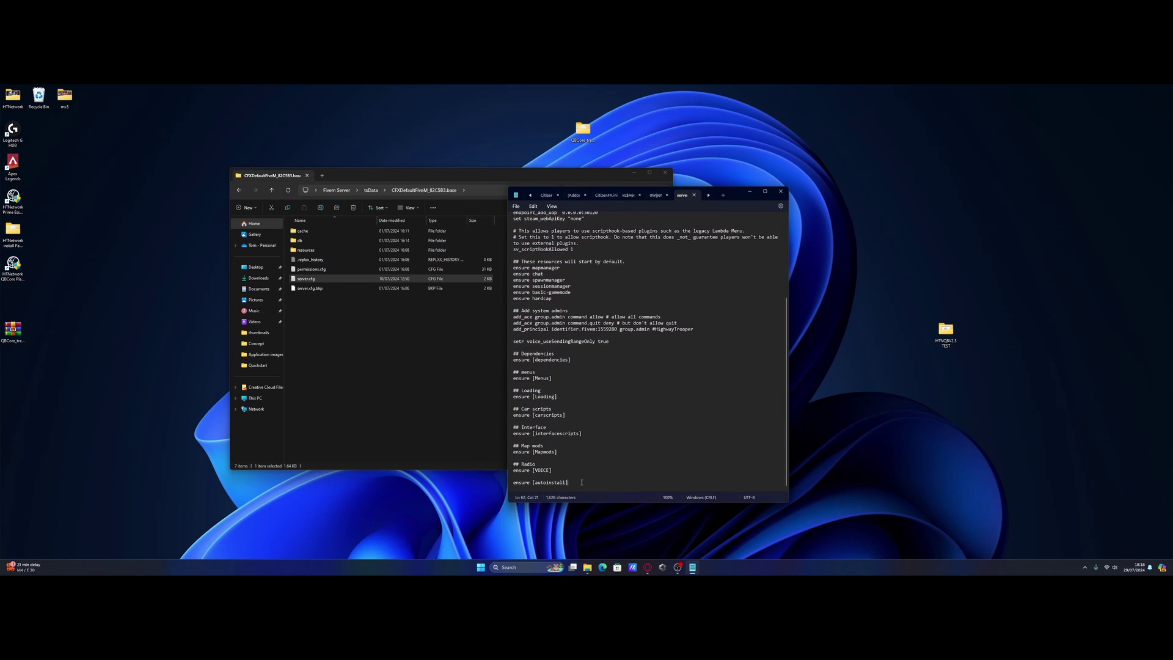
pyautogui.press('Return')
pyautogui.write('ensure')
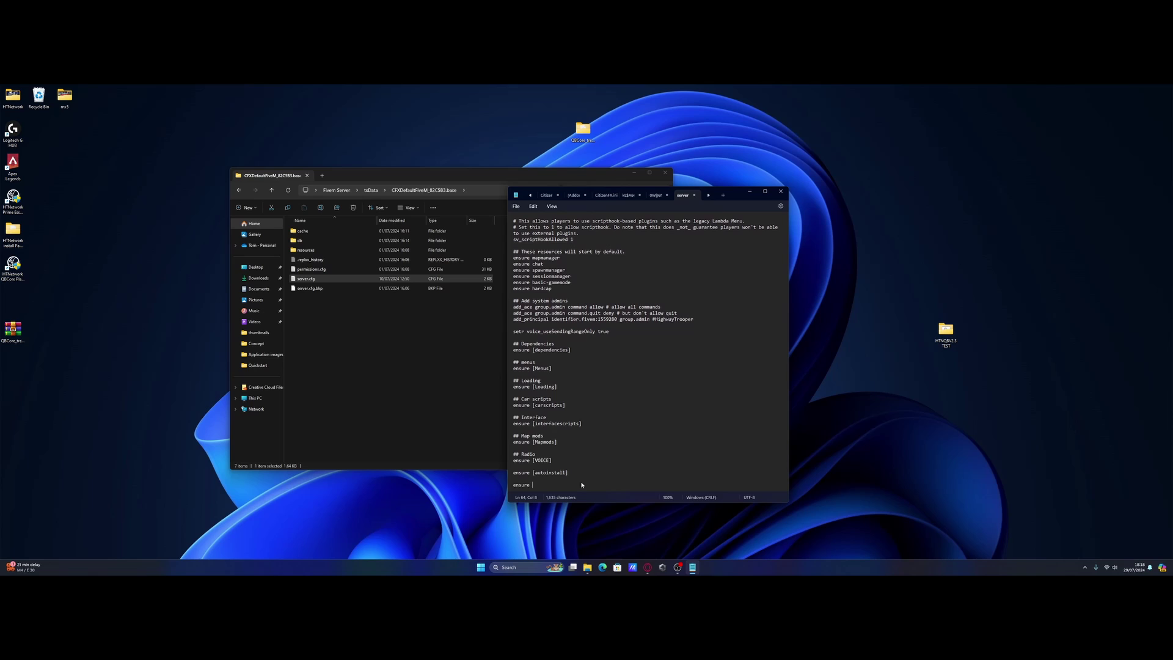
# Close server.cfg and browse resources > [carscripts] > wk_wars2x to reach config.lua.
pyautogui.click(782, 193)
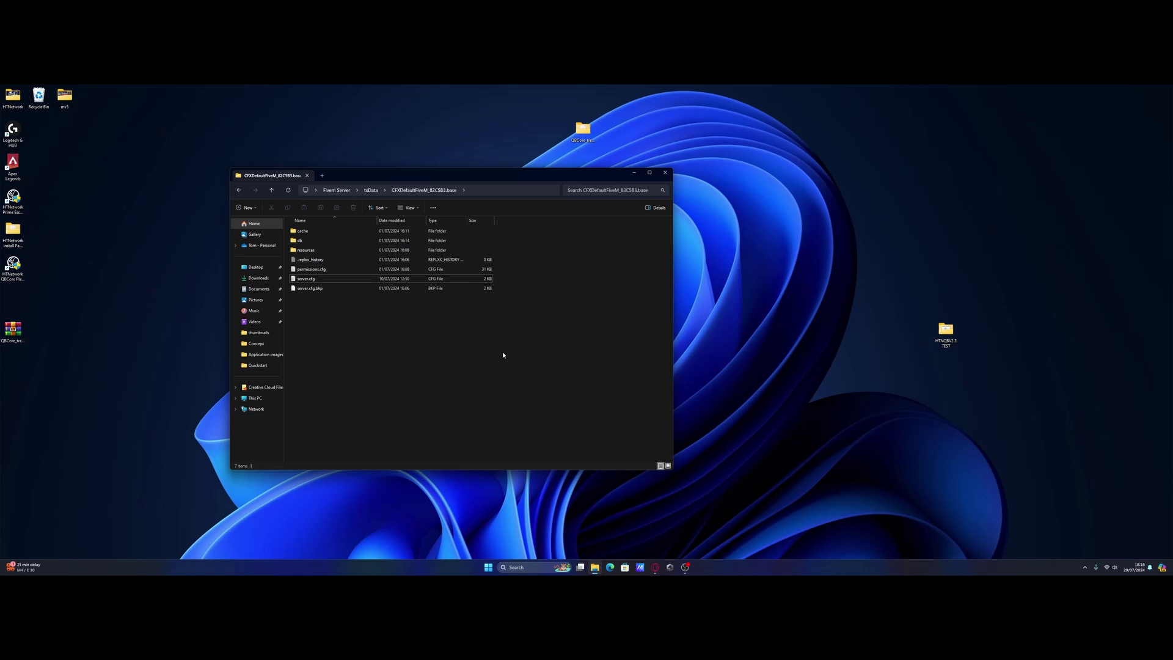
pyautogui.doubleClick(317, 250)
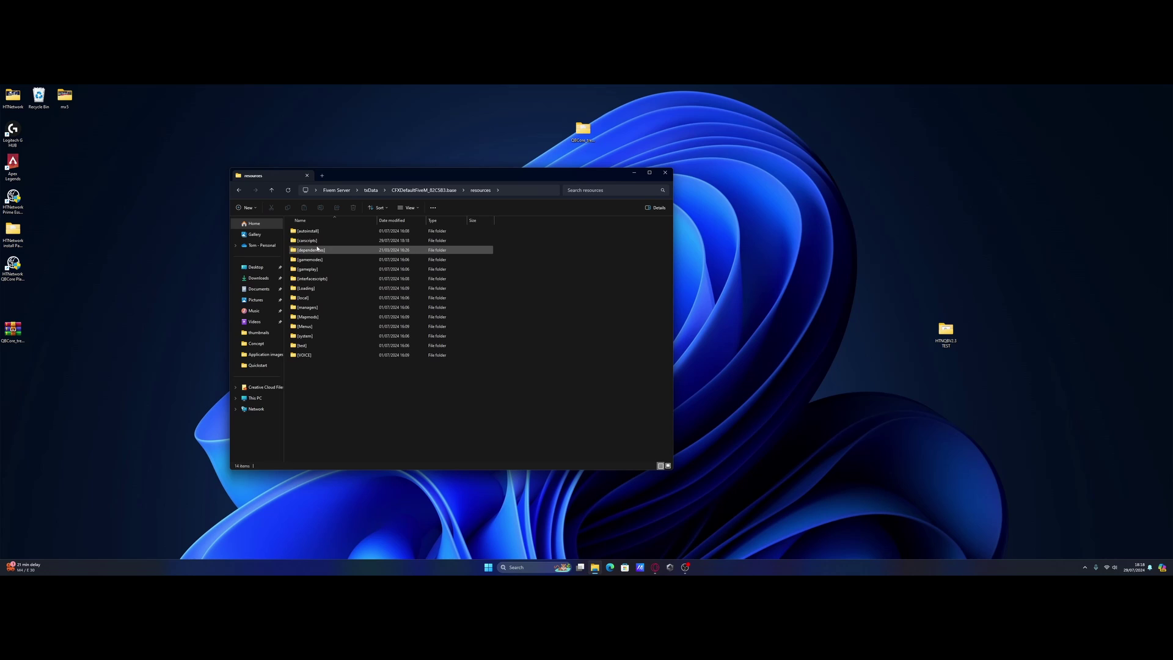
pyautogui.doubleClick(308, 240)
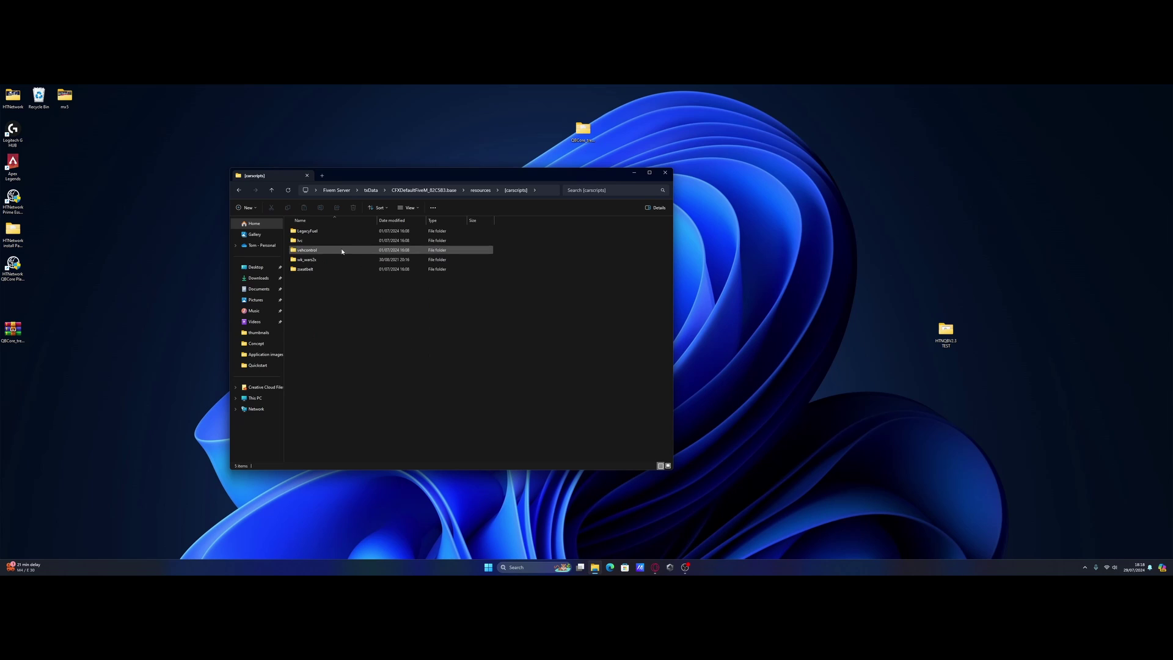
pyautogui.doubleClick(308, 259)
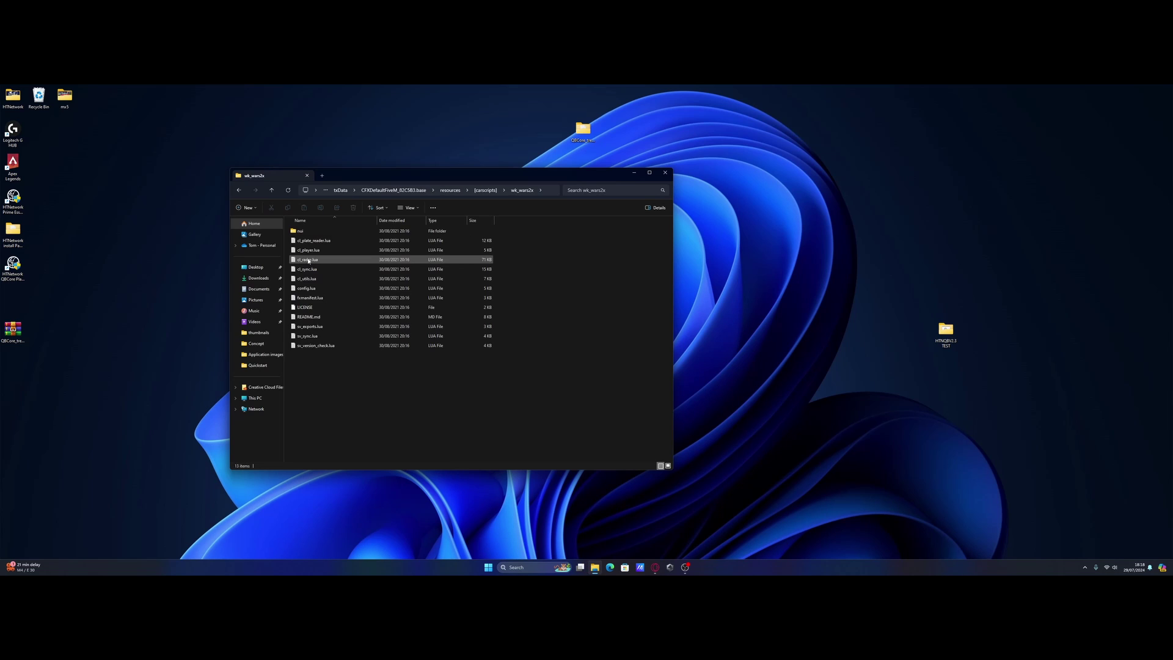
pyautogui.click(308, 290)
pyautogui.doubleClick(308, 289)
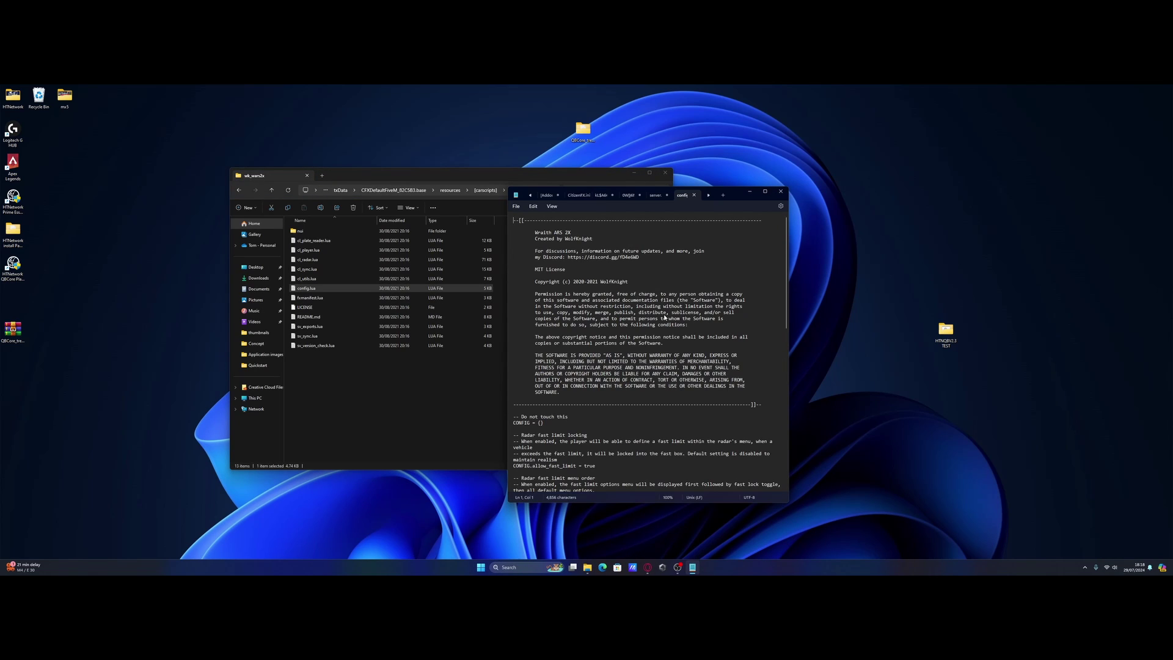
pyautogui.scroll(-6, 645, 330)
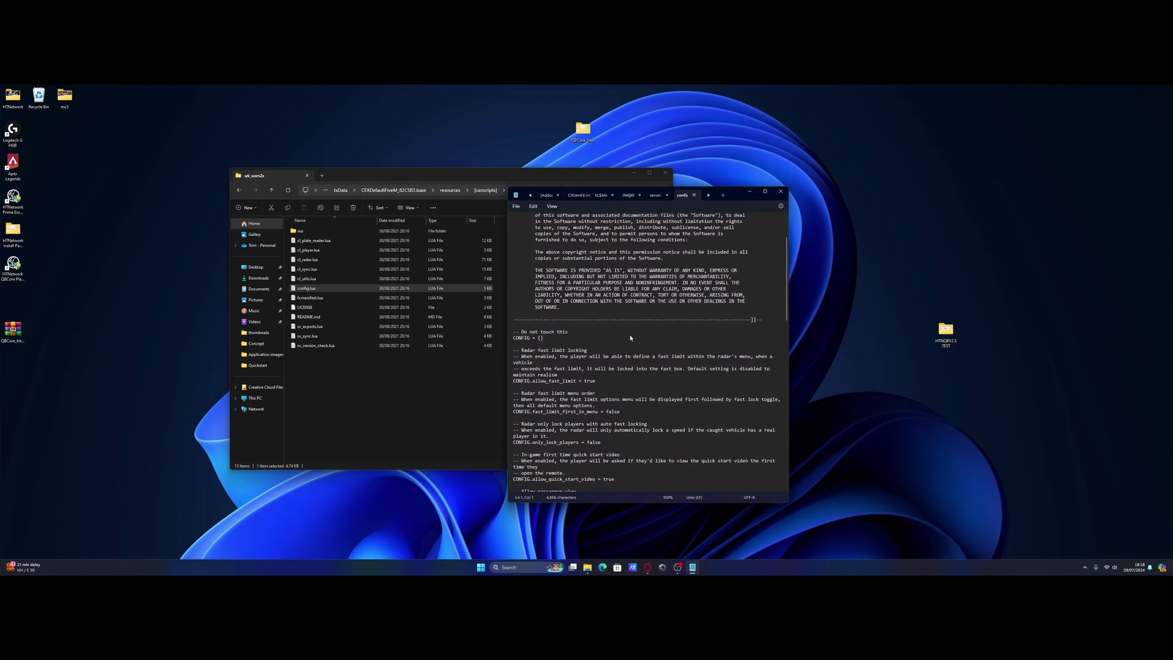
pyautogui.scroll(-1, 567, 331)
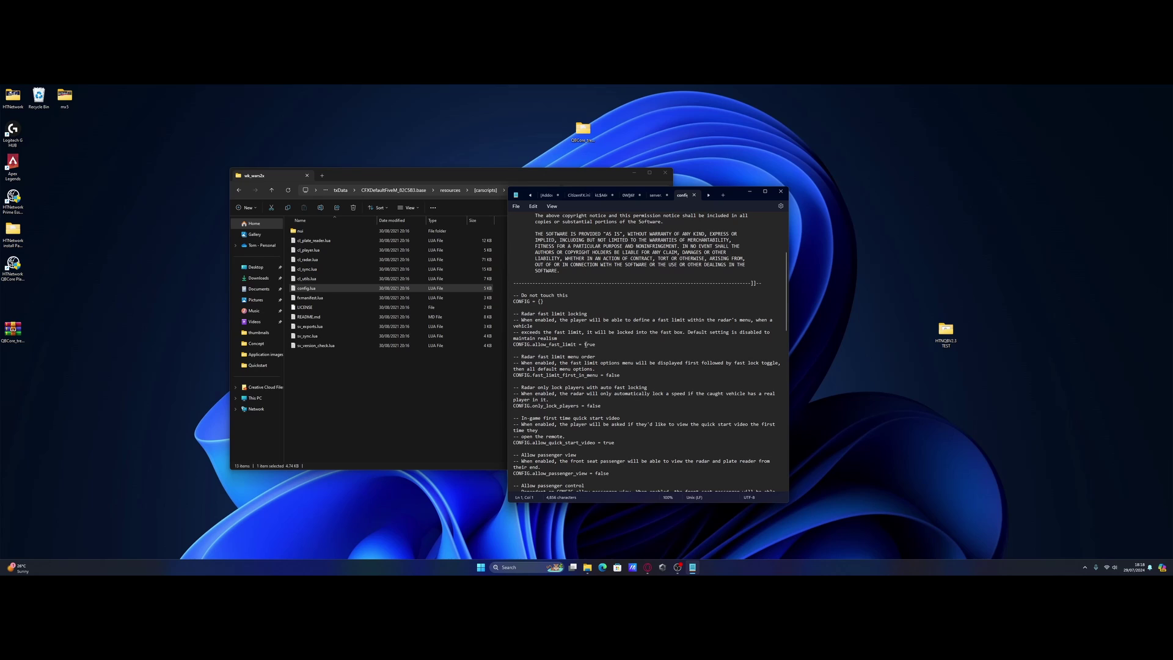
pyautogui.tripleClick(590, 345)
pyautogui.click(589, 345)
pyautogui.scroll(-7, 683, 372)
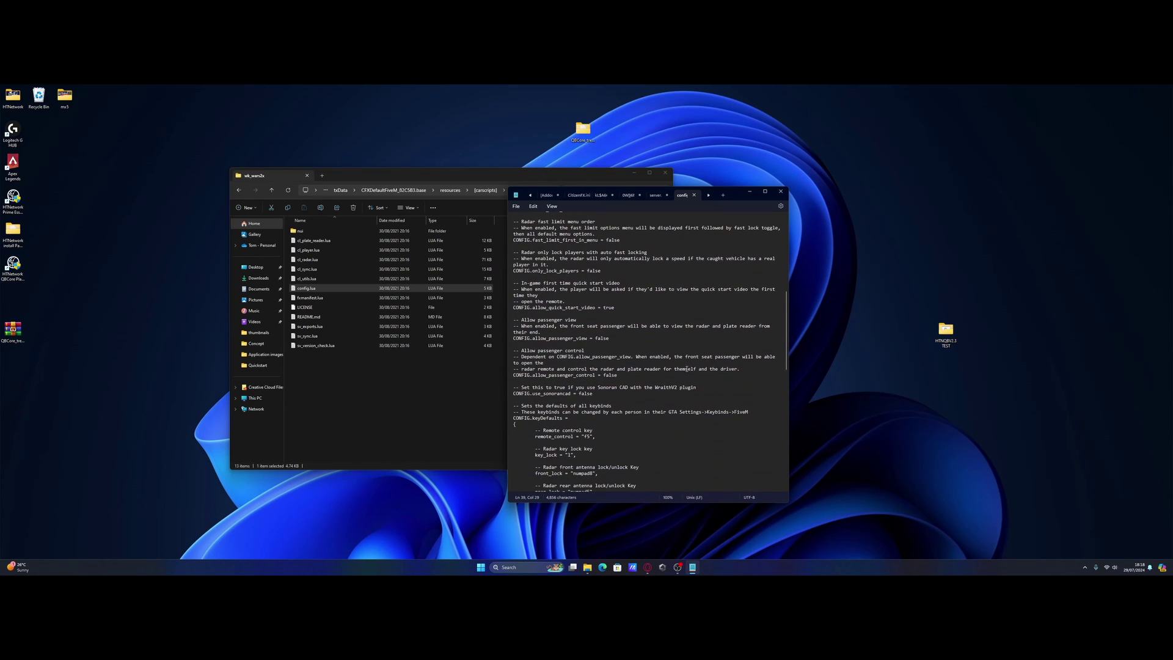
pyautogui.scroll(-5, 686, 369)
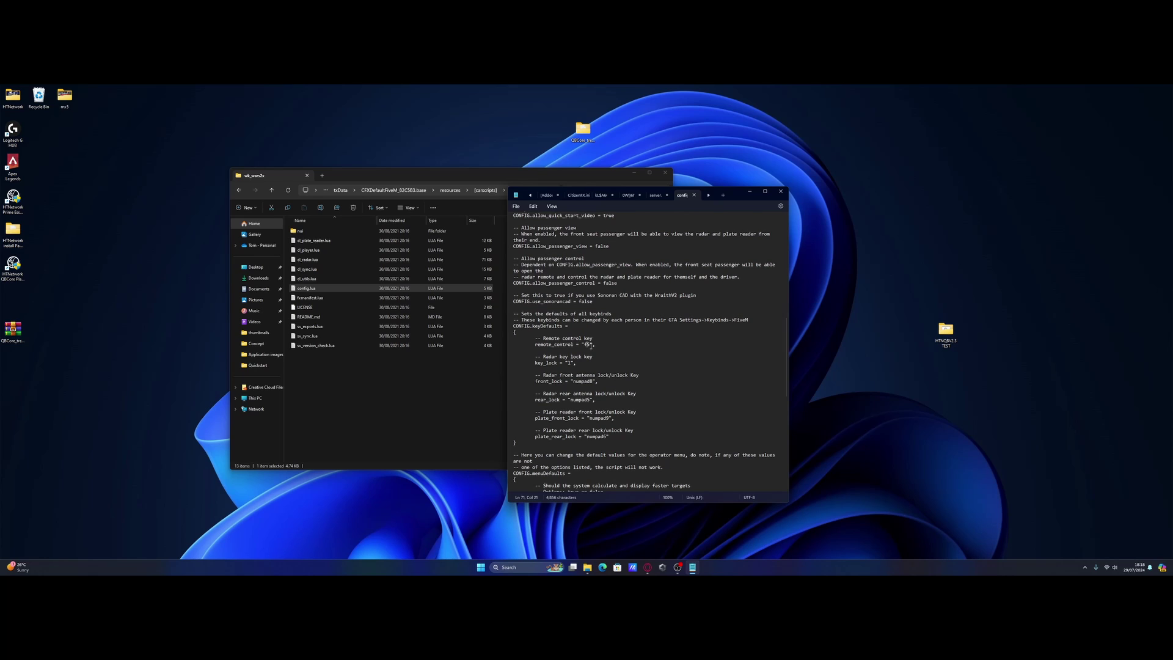
pyautogui.scroll(-9, 591, 345)
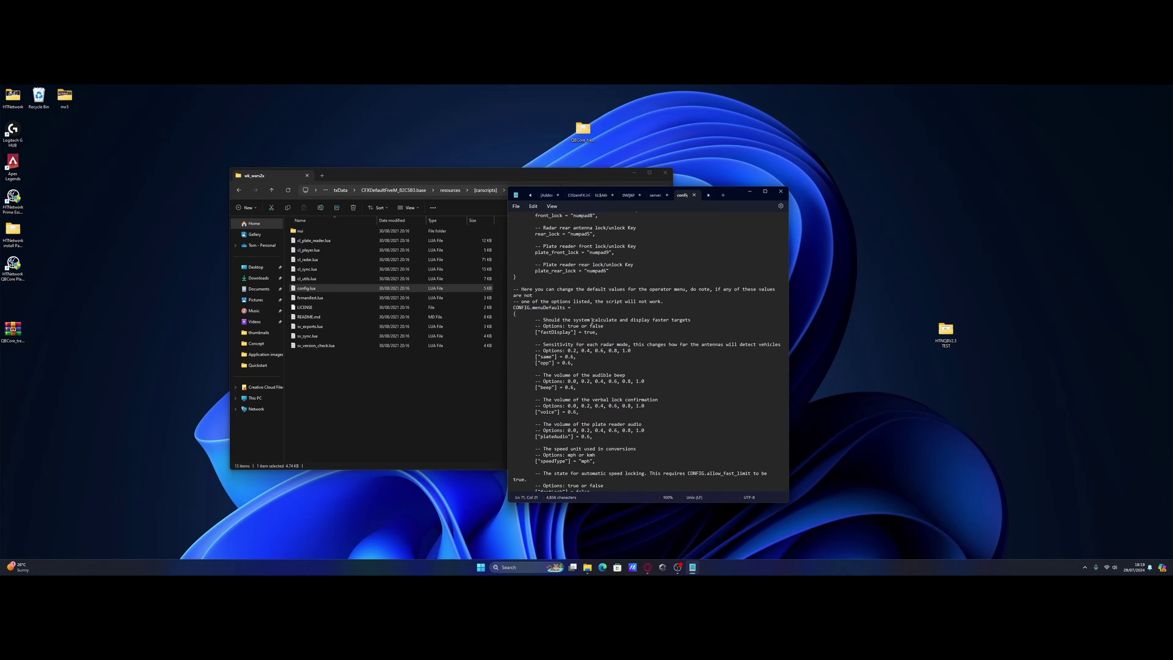
pyautogui.scroll(-8, 684, 349)
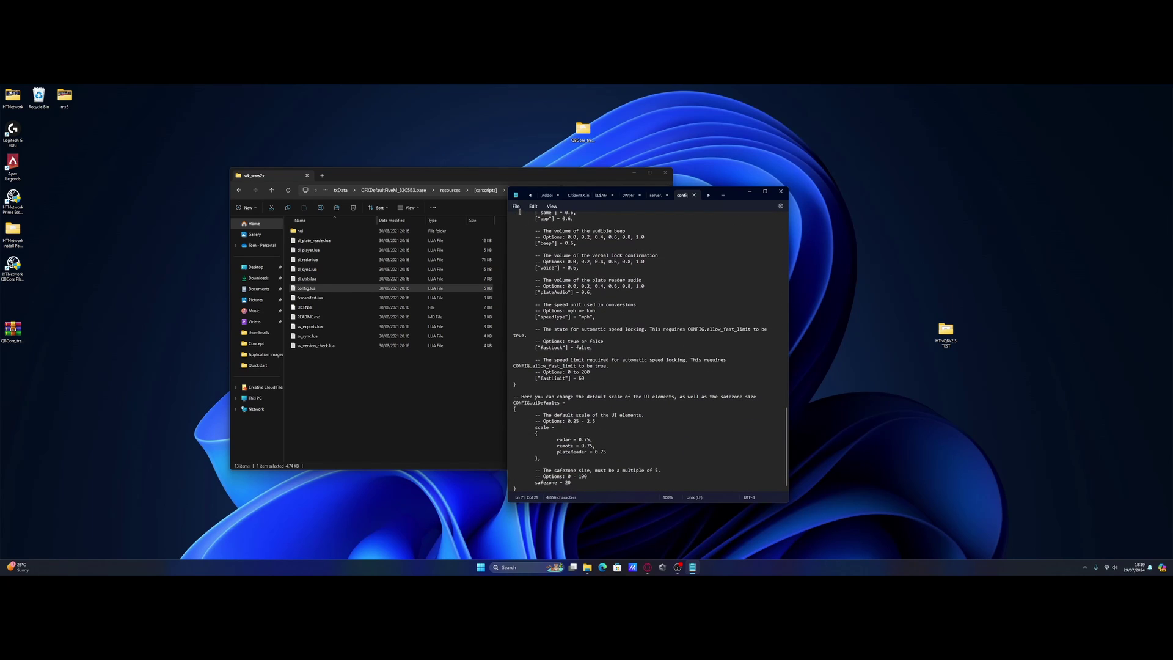
pyautogui.hotkey('alt', 'F4')
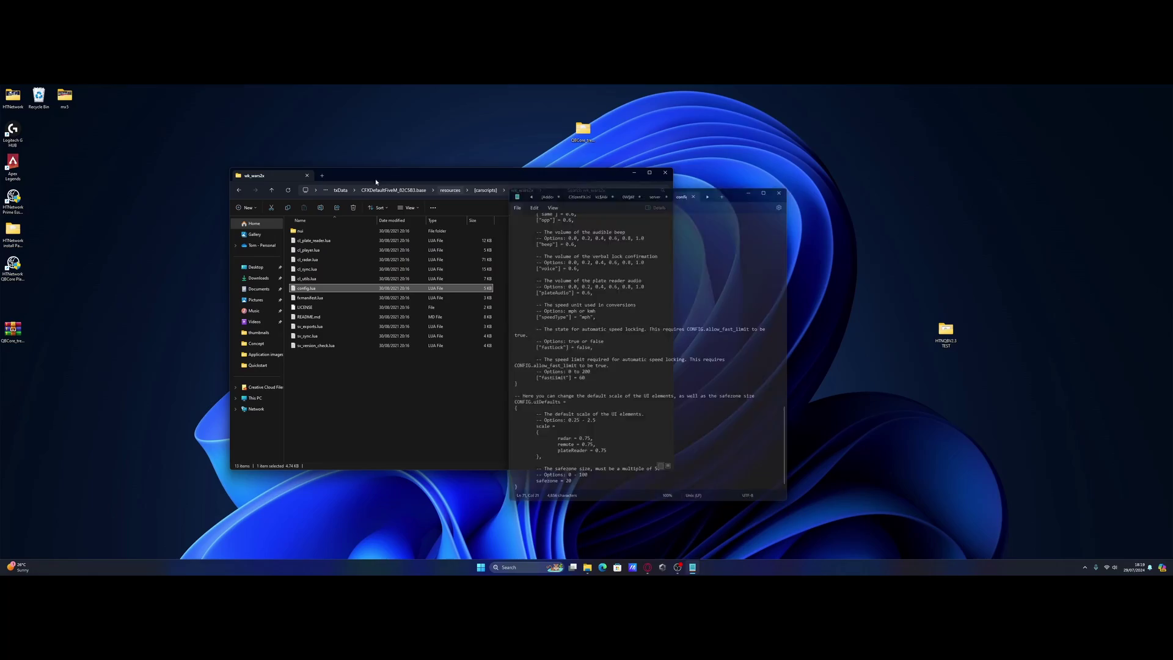
pyautogui.click(341, 190)
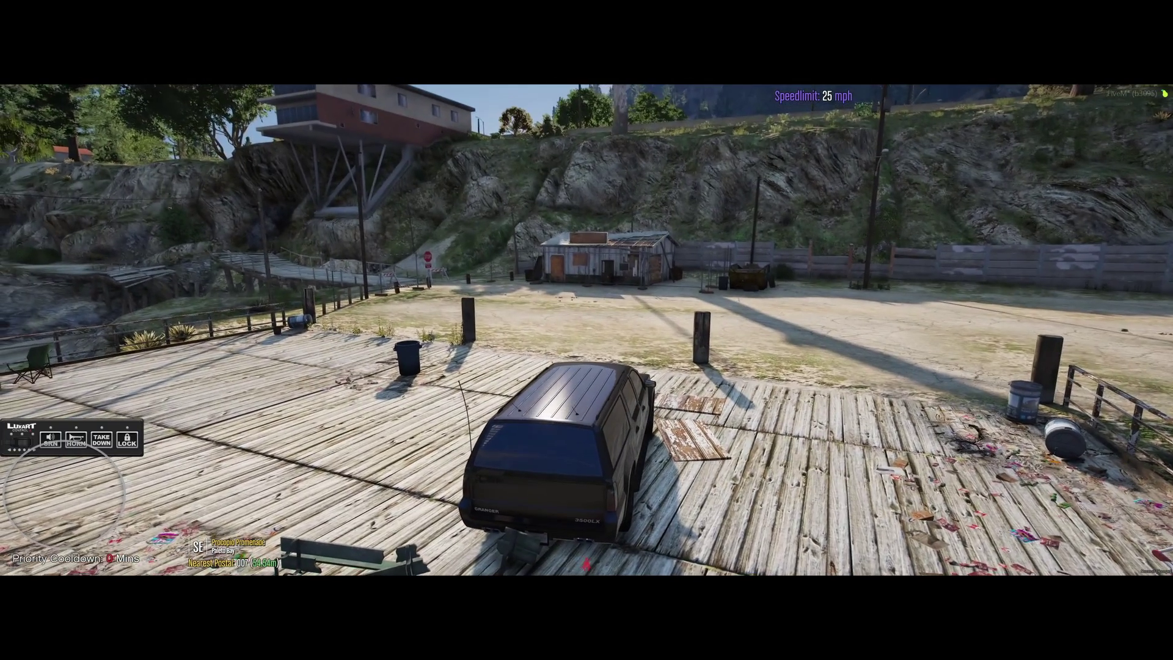
# Power on the radar via F5 with both antennas transmitting, front in OPP, rear in SAME.
pyautogui.press('F5')
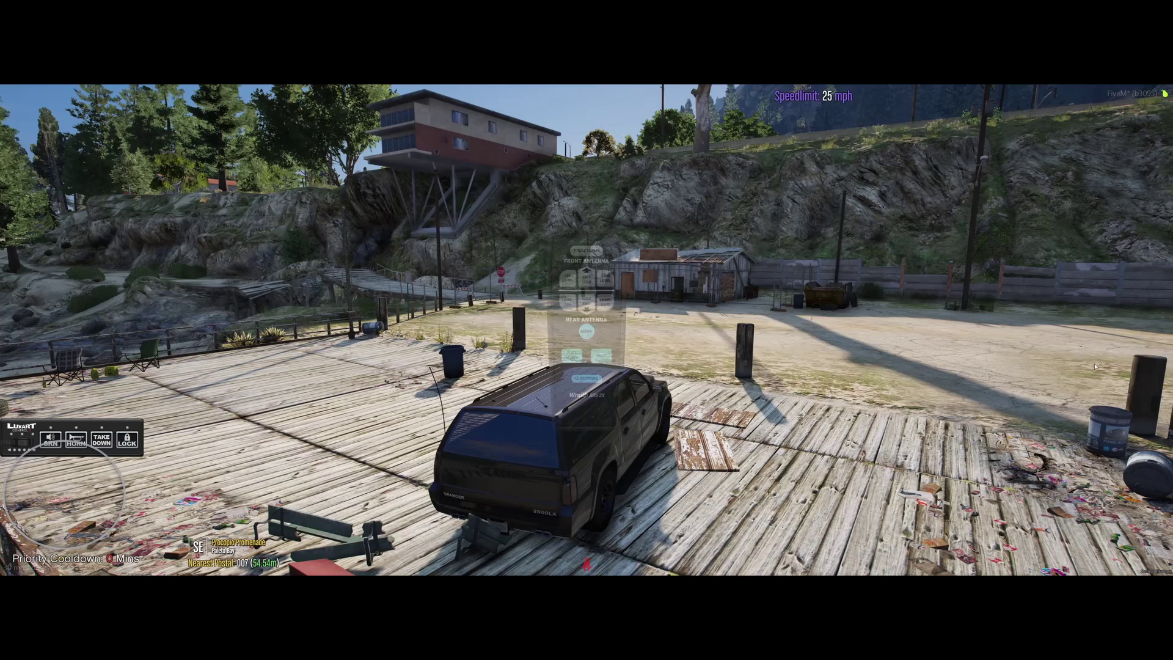
pyautogui.click(588, 251)
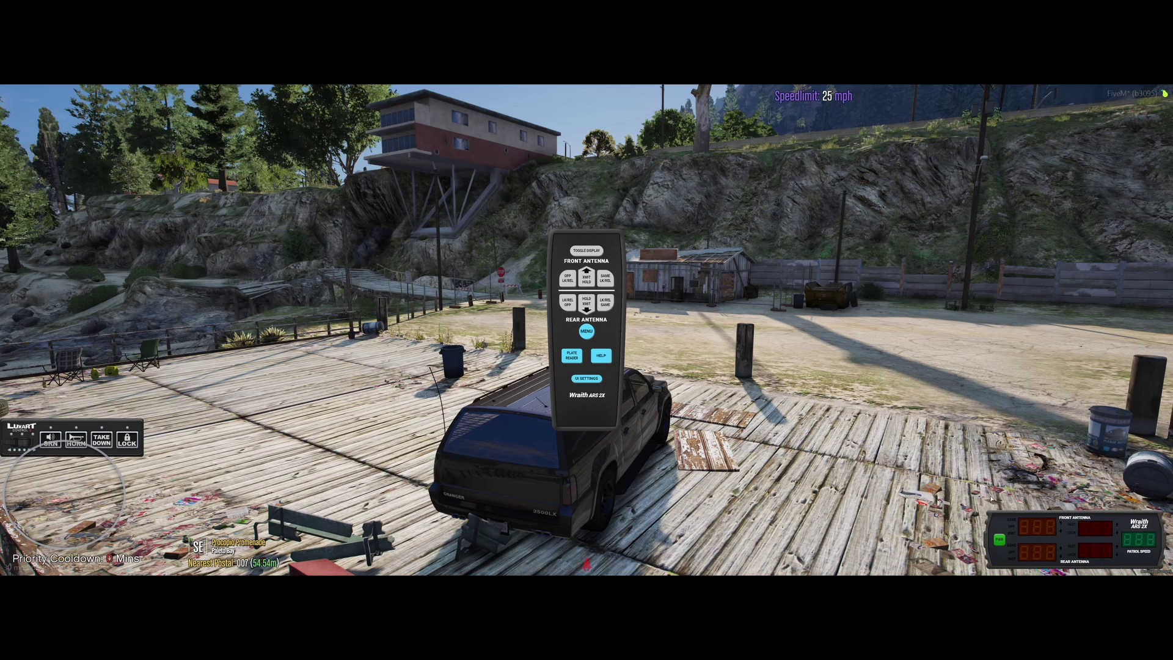
pyautogui.click(1003, 541)
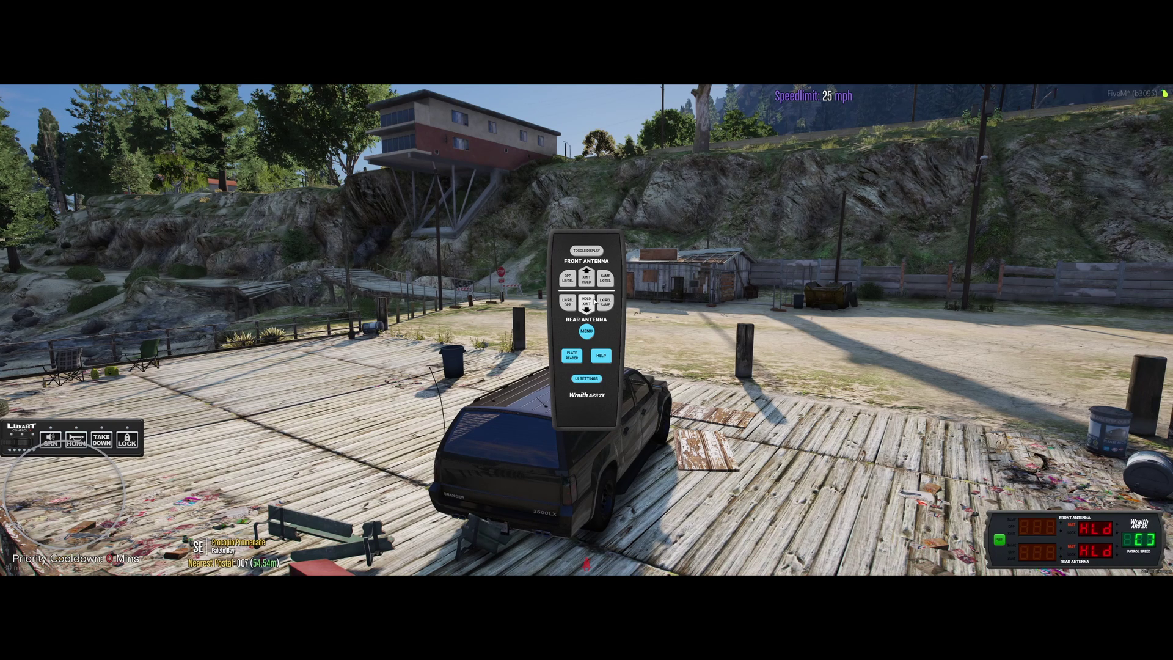
pyautogui.click(587, 276)
pyautogui.click(587, 303)
pyautogui.click(568, 279)
pyautogui.click(605, 303)
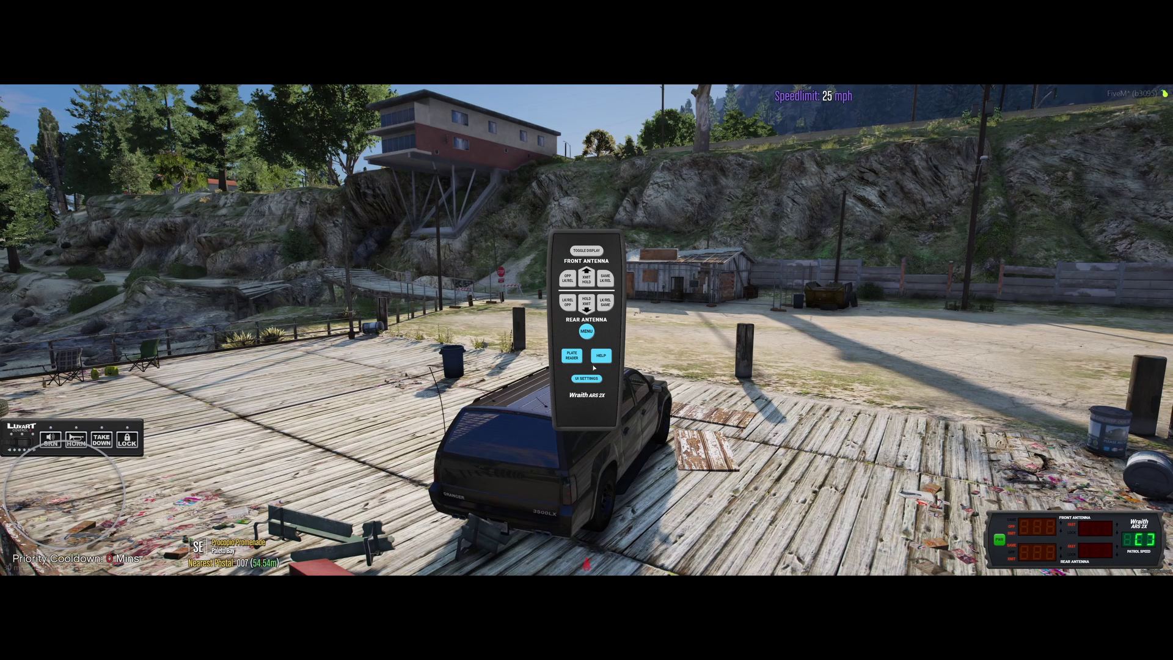
# Enable the front/rear plate reader display and place it beside the radar display at top right.
pyautogui.click(572, 355)
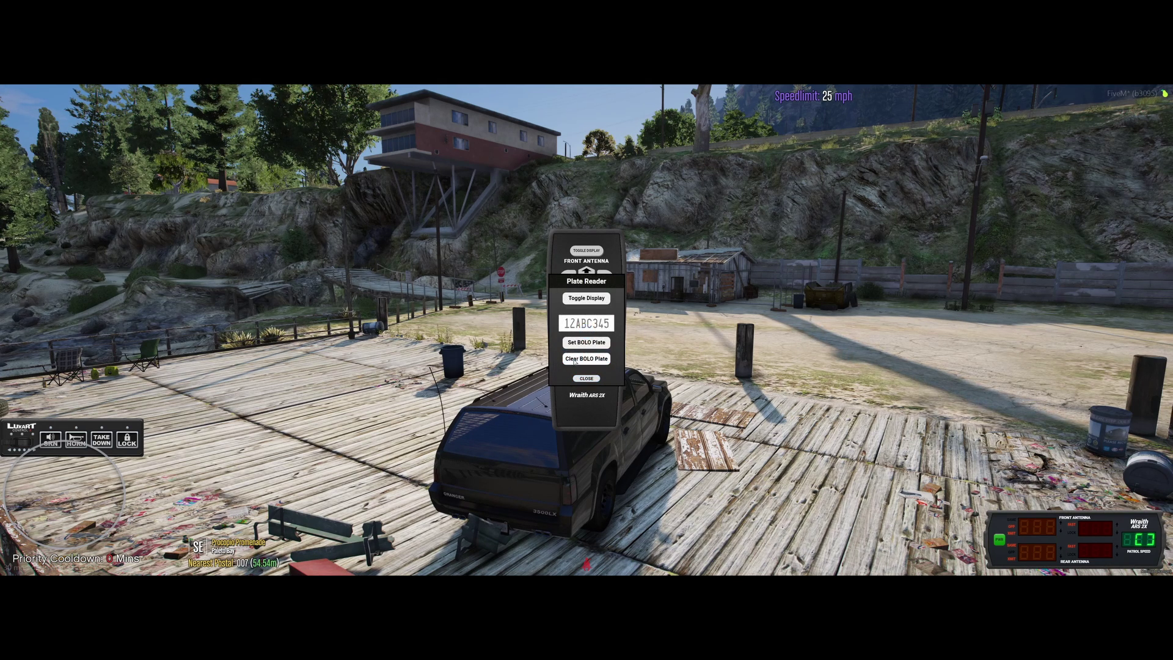
pyautogui.click(586, 298)
pyautogui.moveTo(1080, 329); pyautogui.dragTo(1045, 448)
pyautogui.moveTo(1104, 551)
pyautogui.mouseDown()
pyautogui.moveTo(1067, 495)
pyautogui.moveTo(1093, 326)
pyautogui.moveTo(1102, 405)
pyautogui.moveTo(1090, 566)
pyautogui.mouseUp()
pyautogui.moveTo(1066, 447); pyautogui.dragTo(1103, 115)
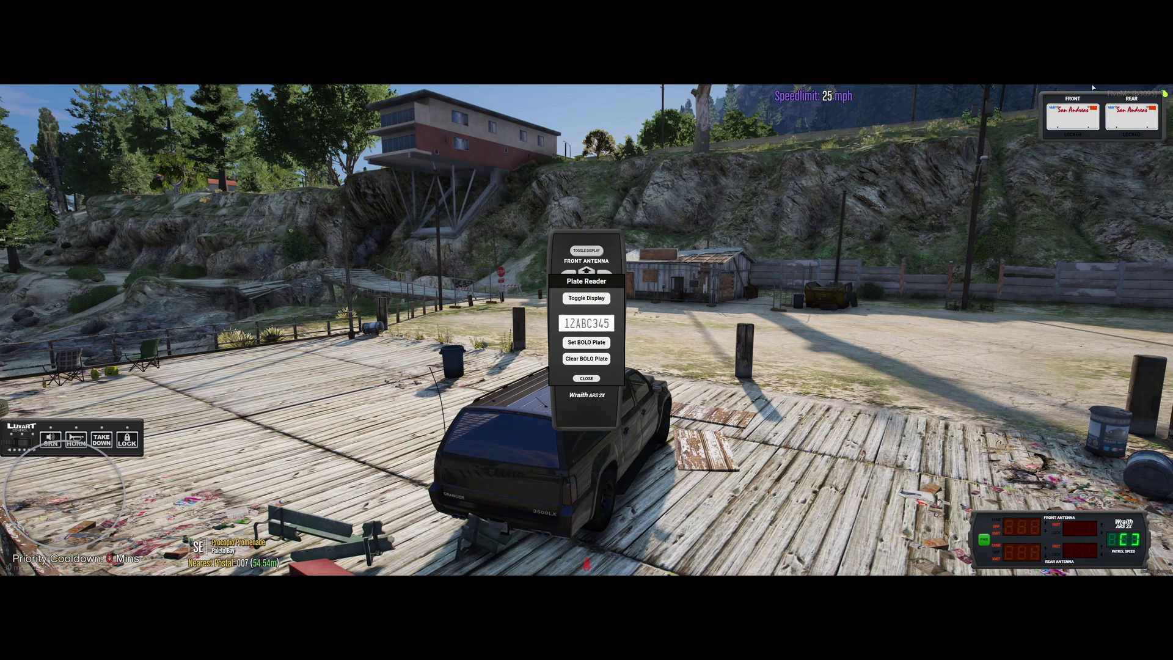
pyautogui.moveTo(1075, 527); pyautogui.dragTo(976, 88)
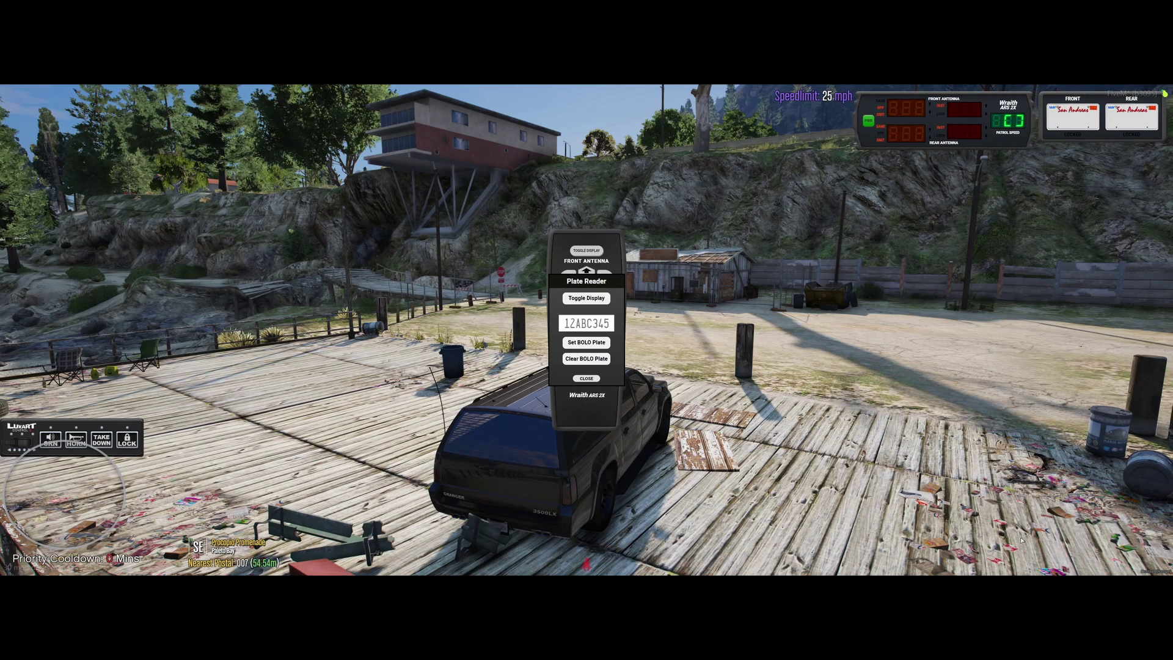
pyautogui.click(597, 379)
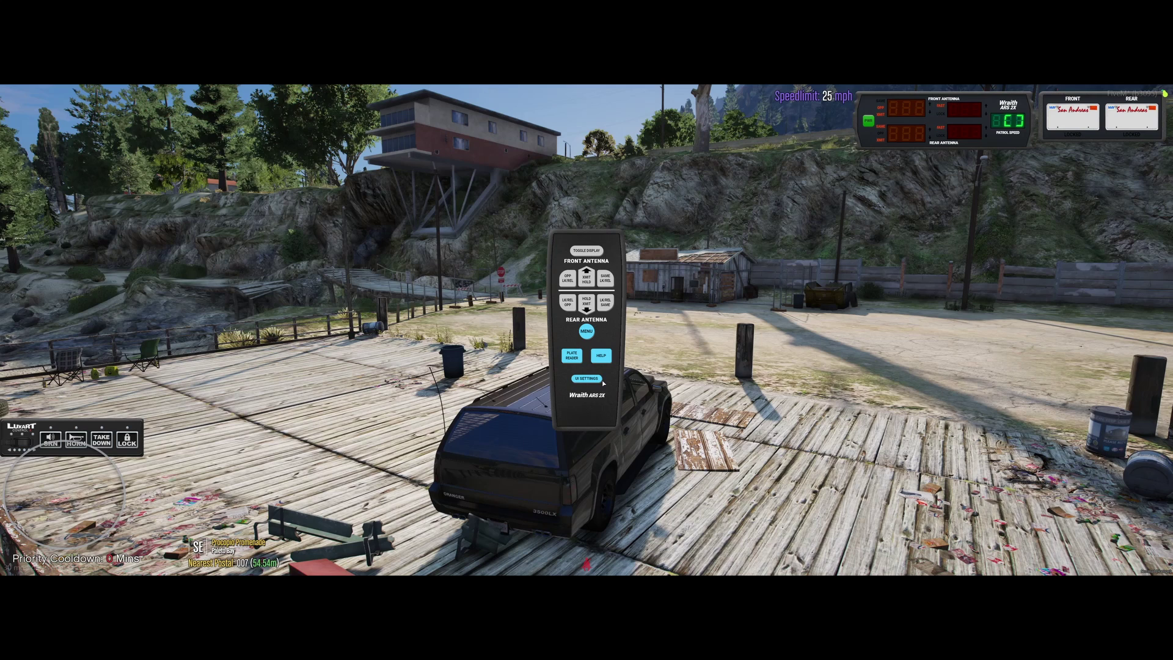
pyautogui.click(589, 379)
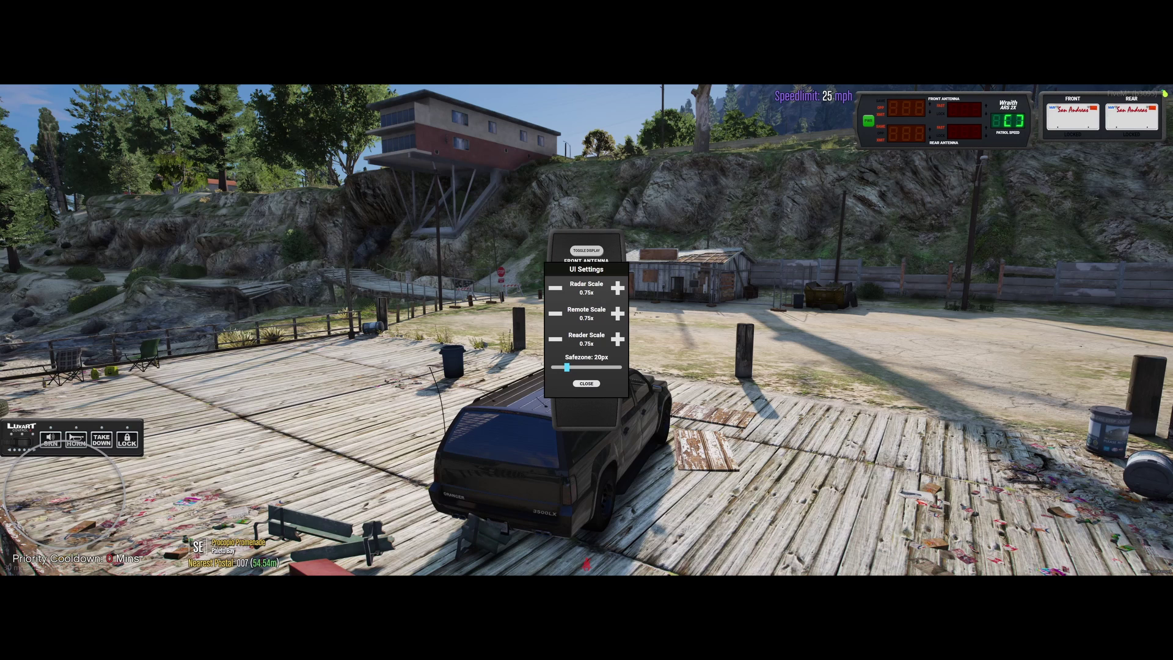
pyautogui.click(587, 383)
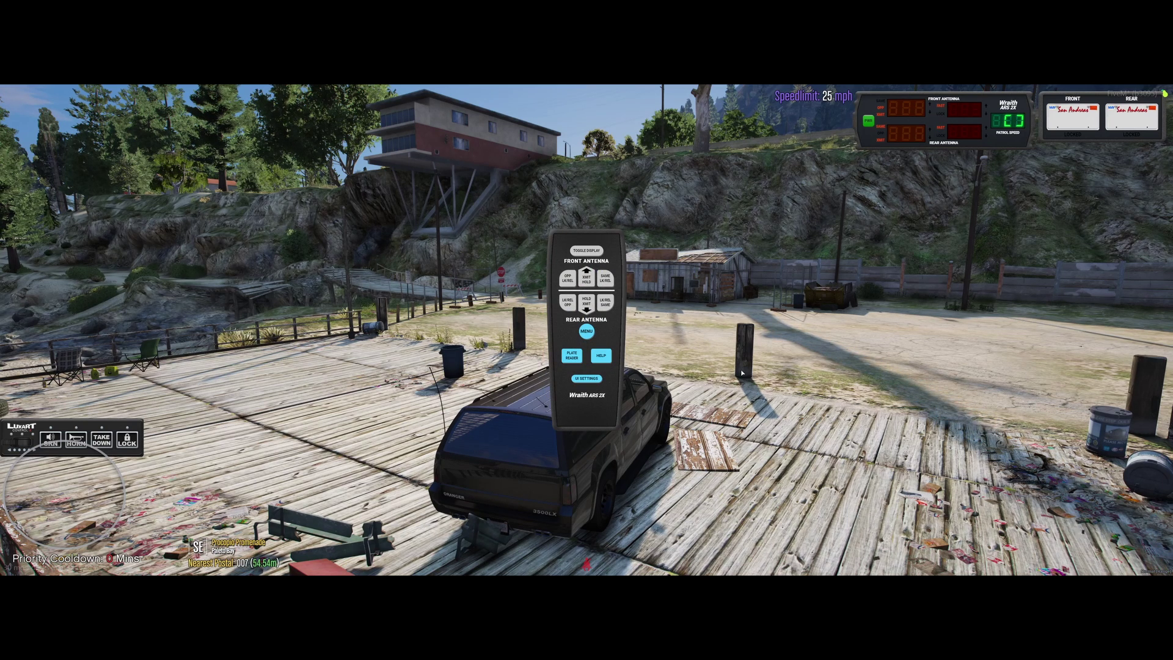
# Hide the radar remote, drive the SUV along the beach road past traffic, then stop.
pyautogui.press('Escape')
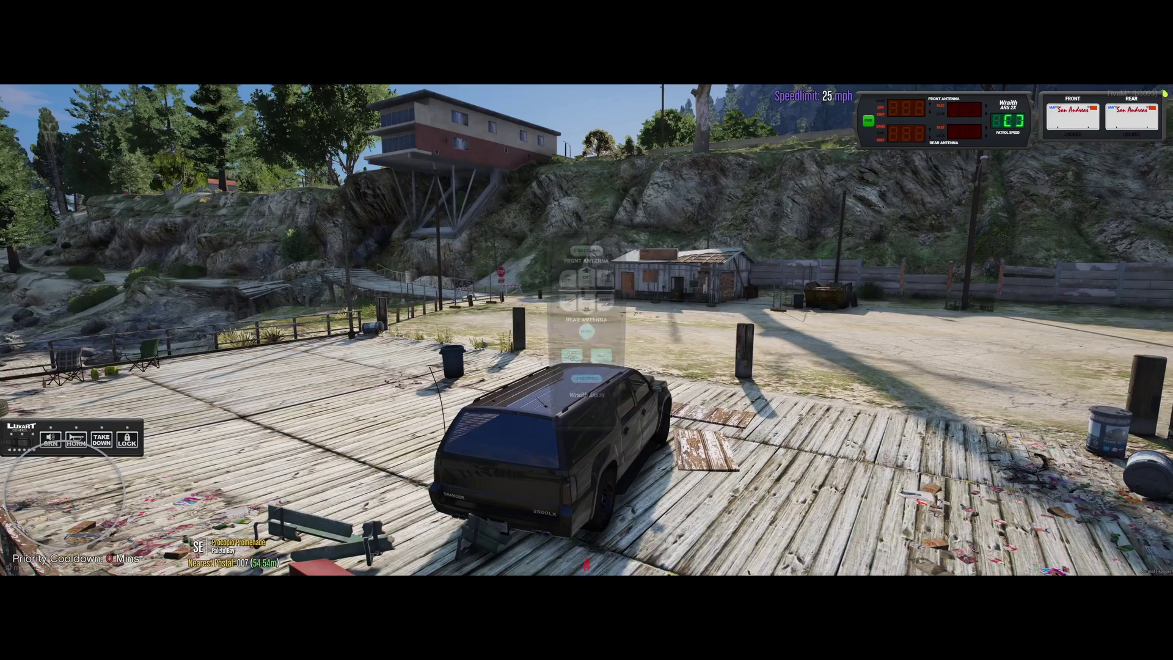
pyautogui.press('w')
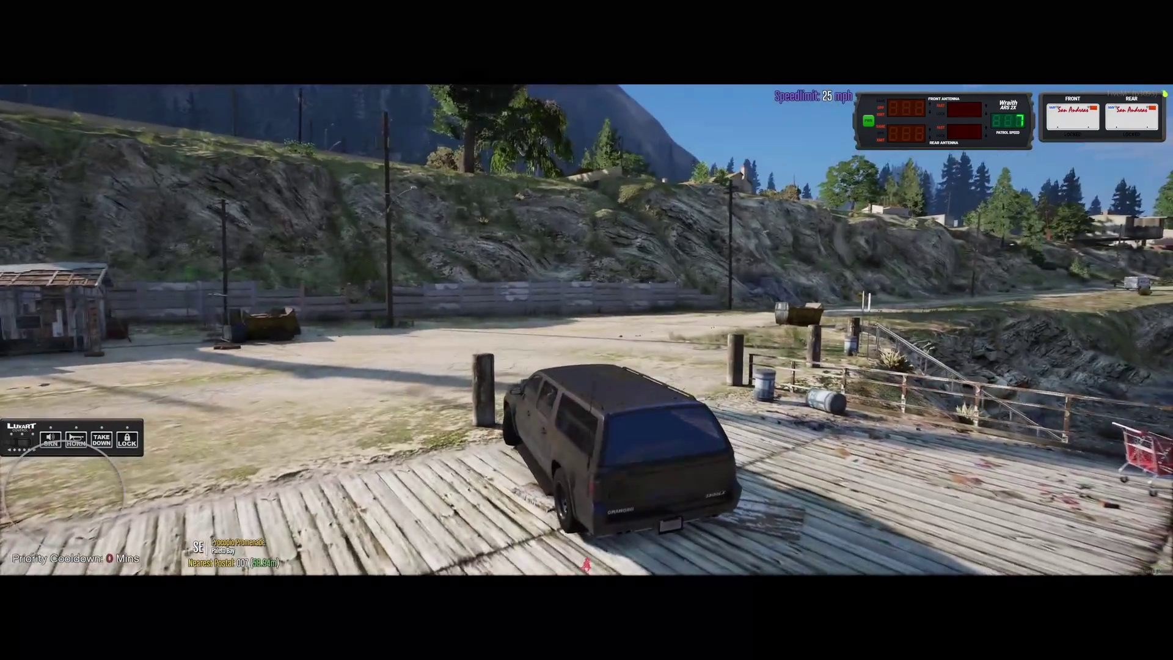
pyautogui.press('a')
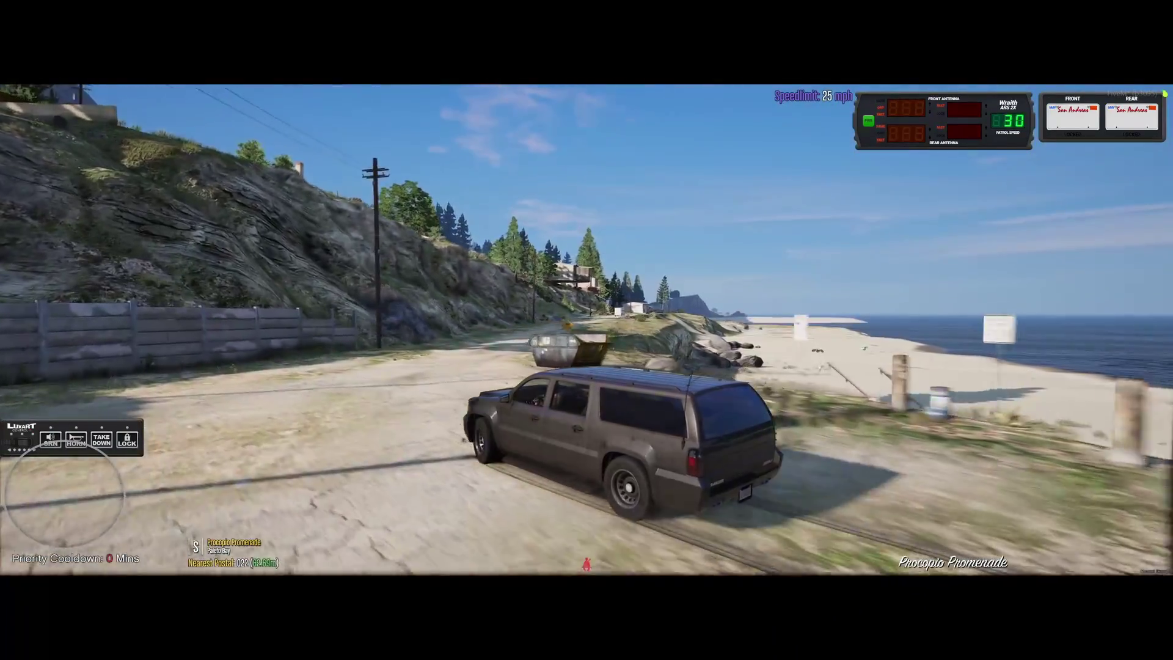
pyautogui.press('w')
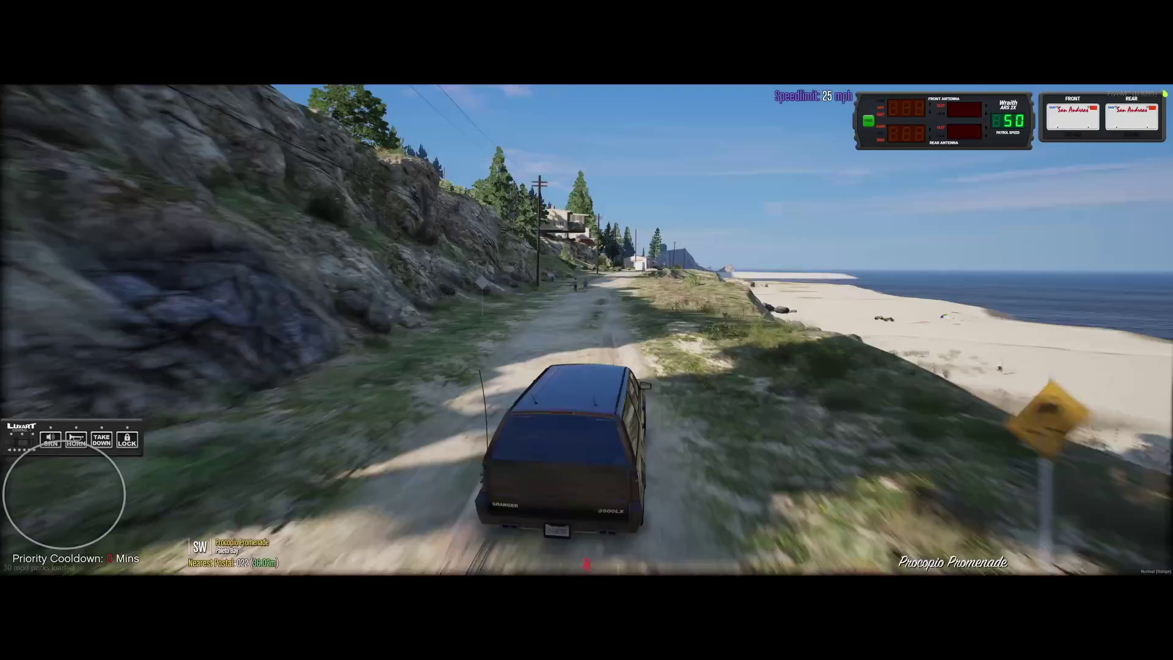
pyautogui.press('w')
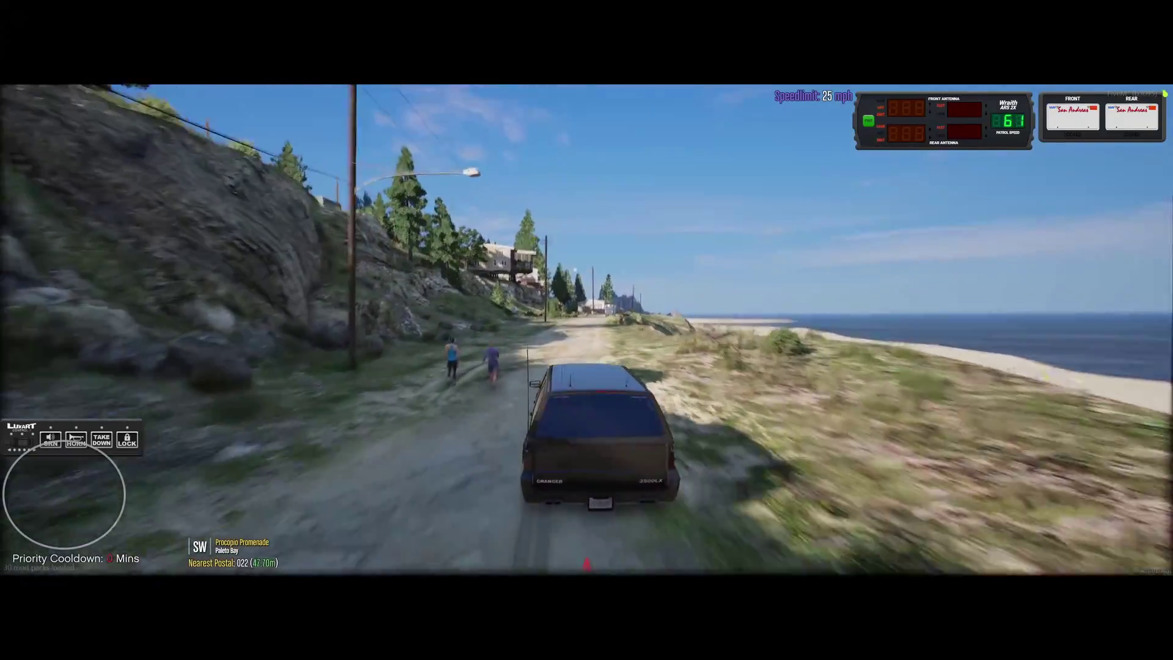
pyautogui.press('w')
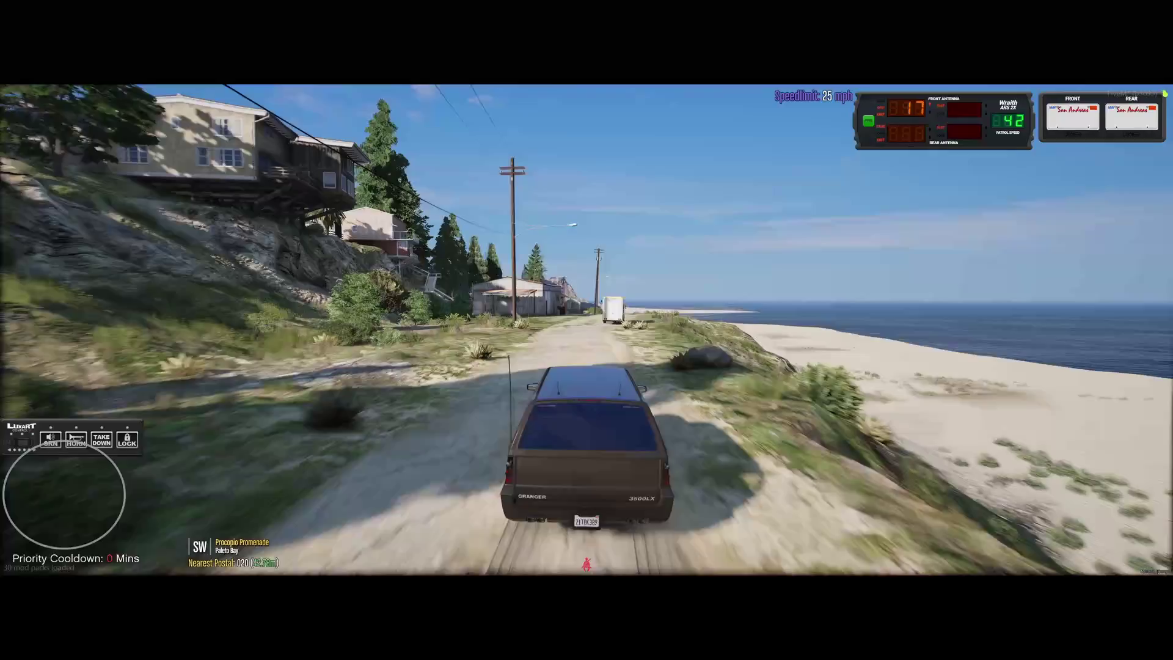
pyautogui.press('w')
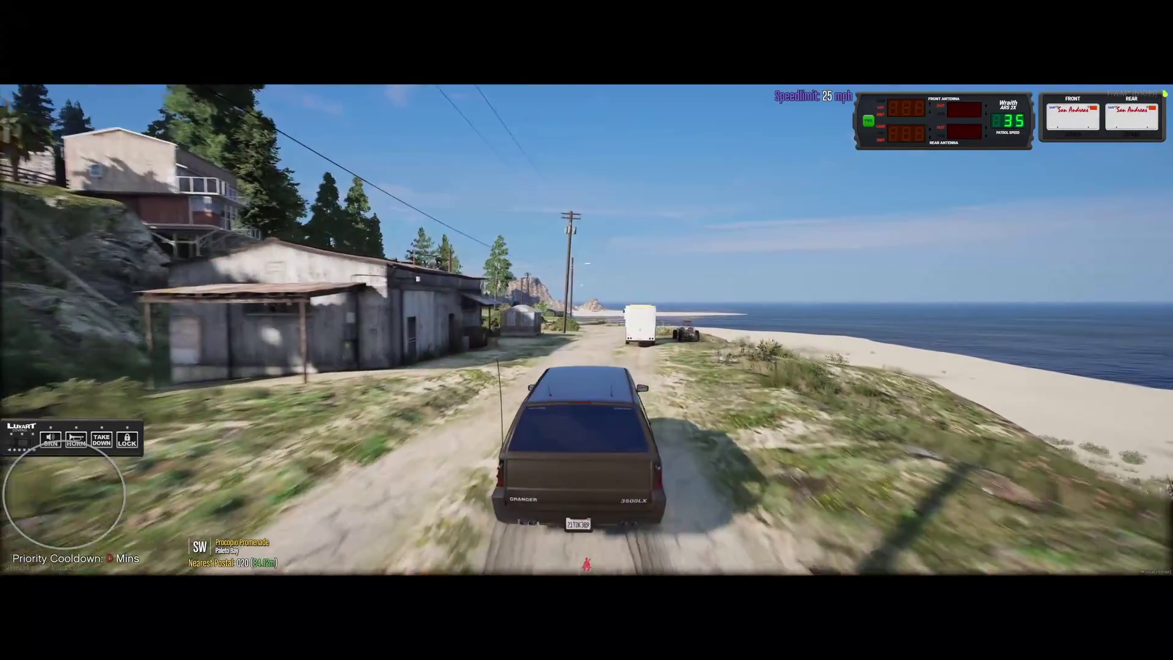
pyautogui.press('w')
pyautogui.press('s')
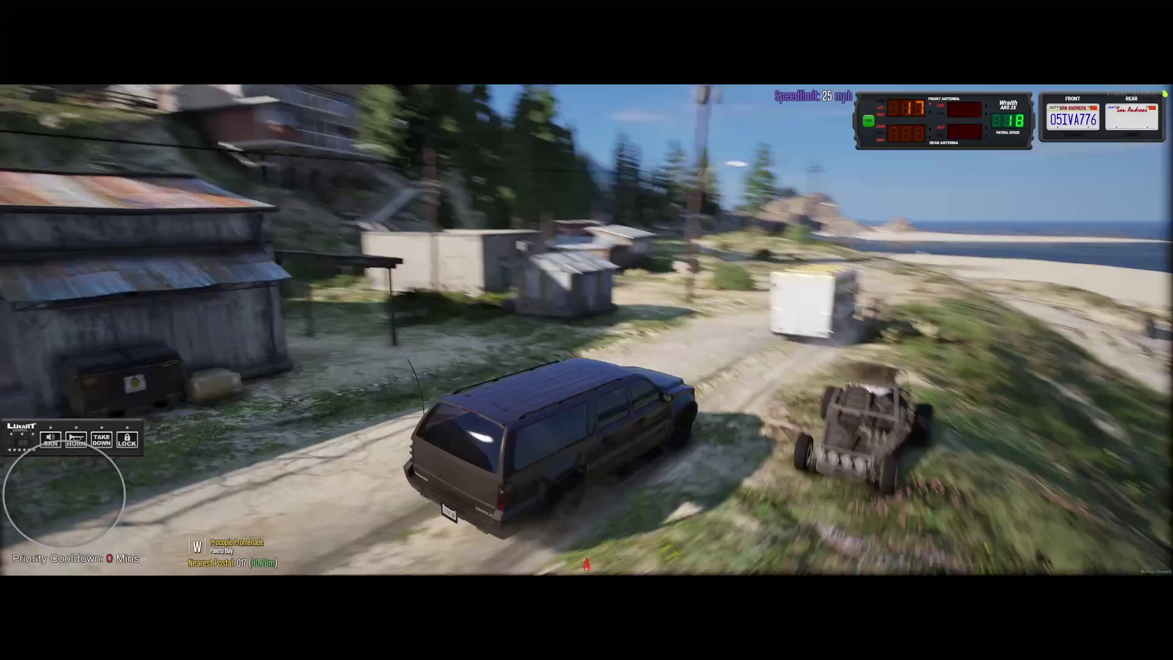
pyautogui.press('s')
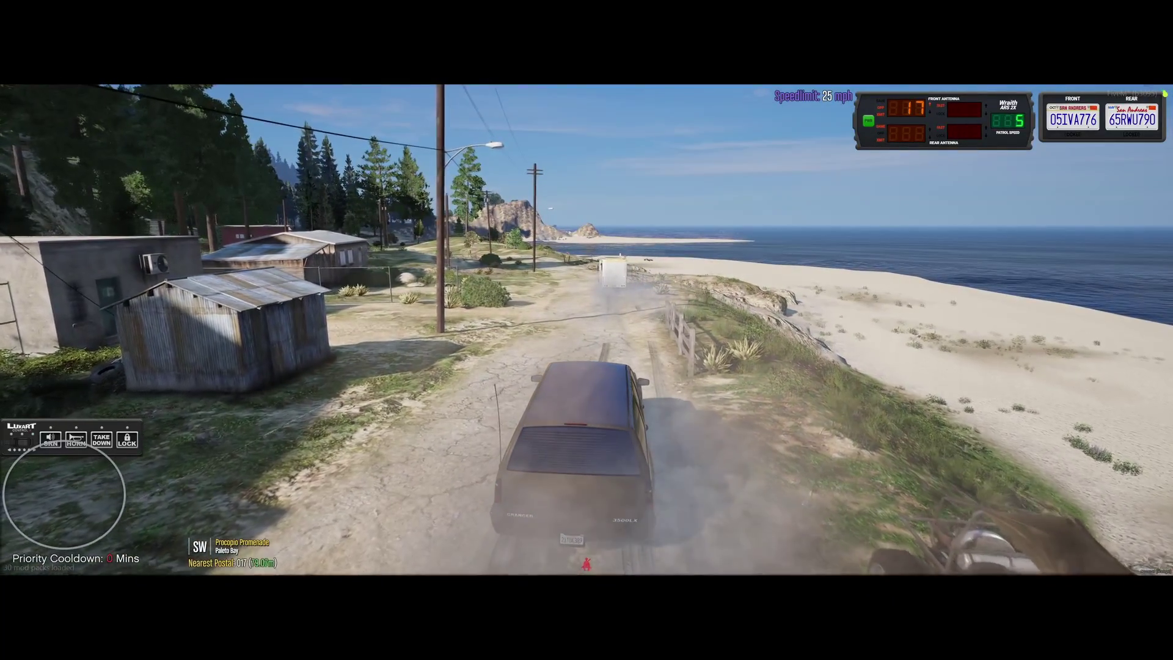
# Drive on past the van and houses into the forest while the radar tracks targets.
pyautogui.press('w')
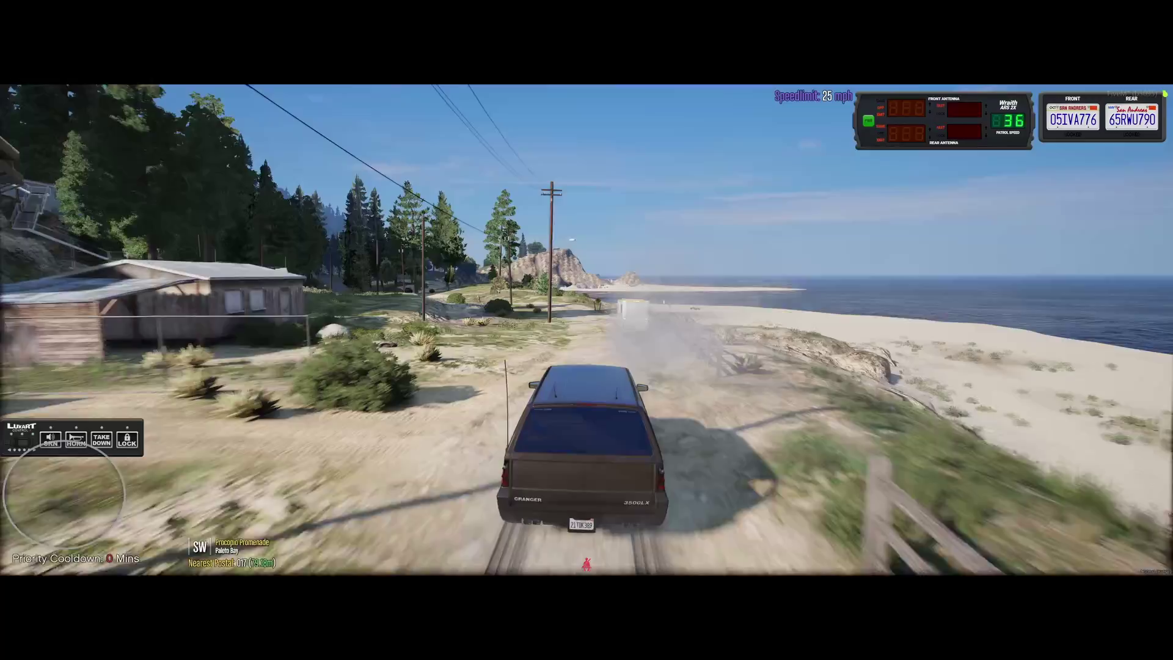
pyautogui.press('w')
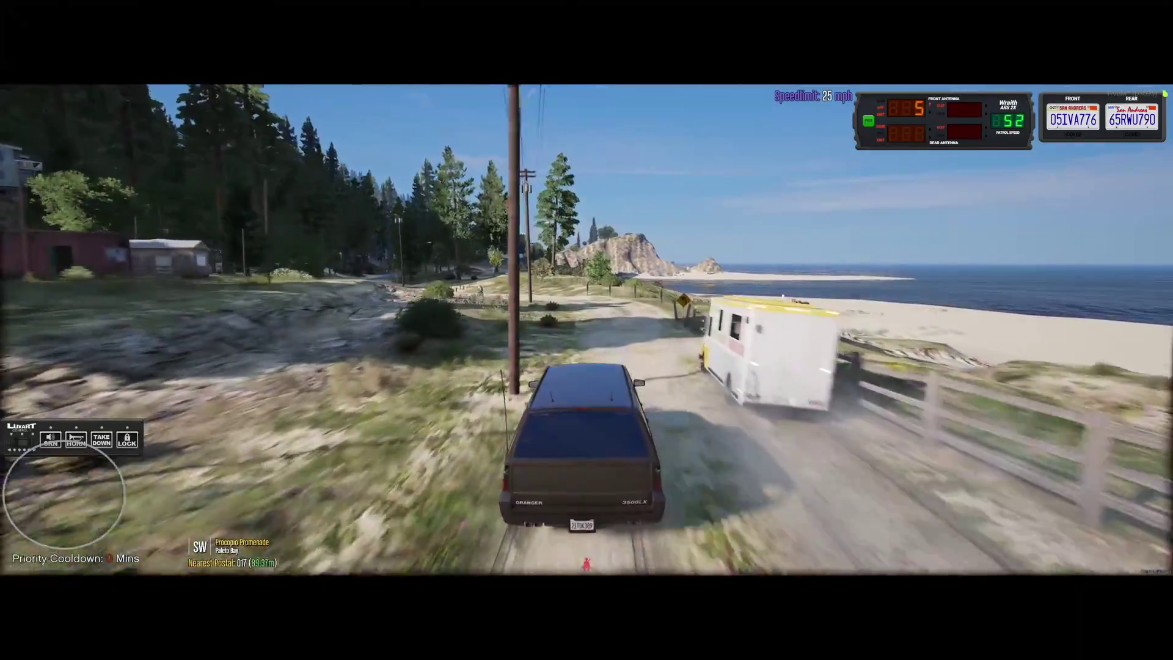
pyautogui.press('w')
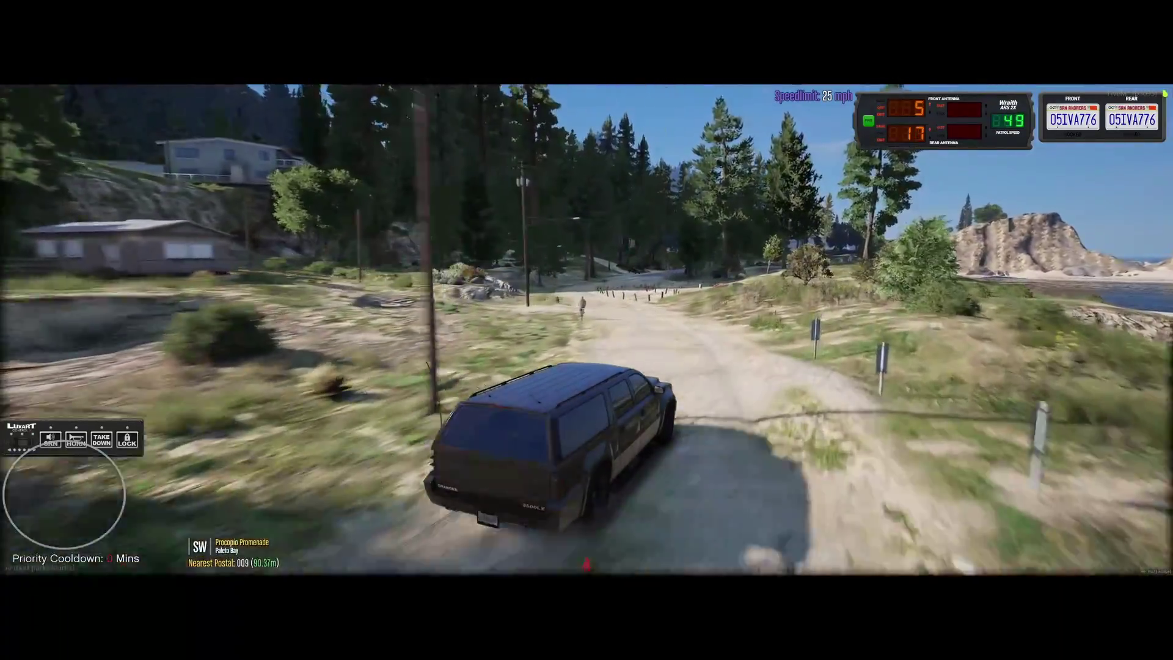
pyautogui.press('w')
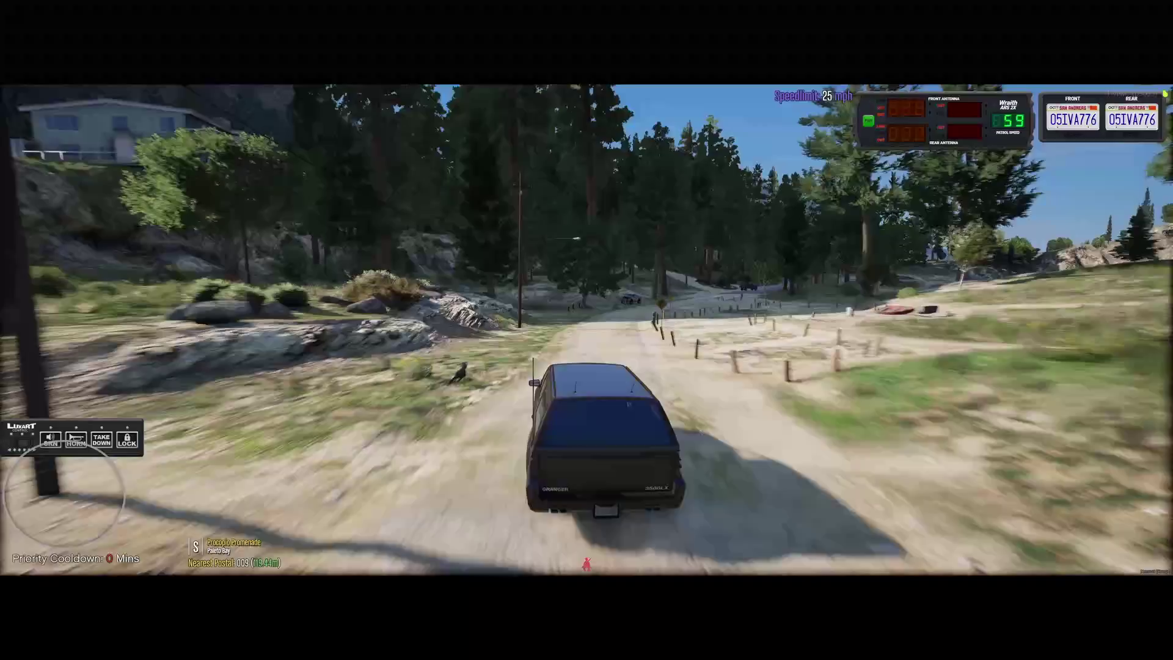
pyautogui.press('w')
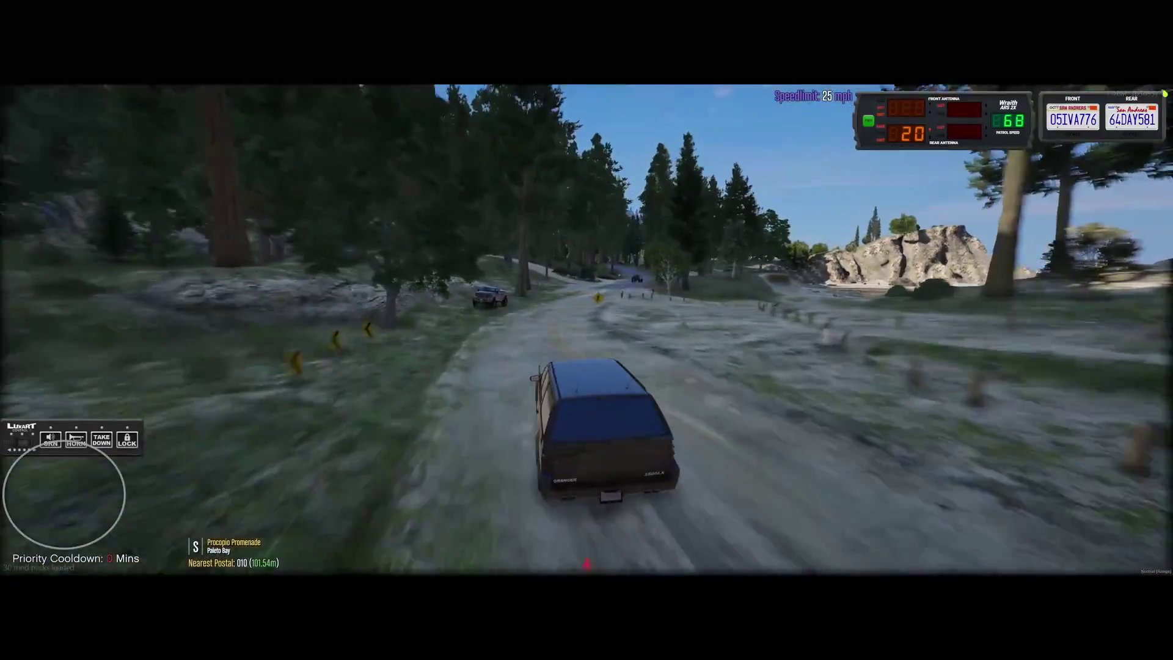
pyautogui.press('w')
pyautogui.press('d')
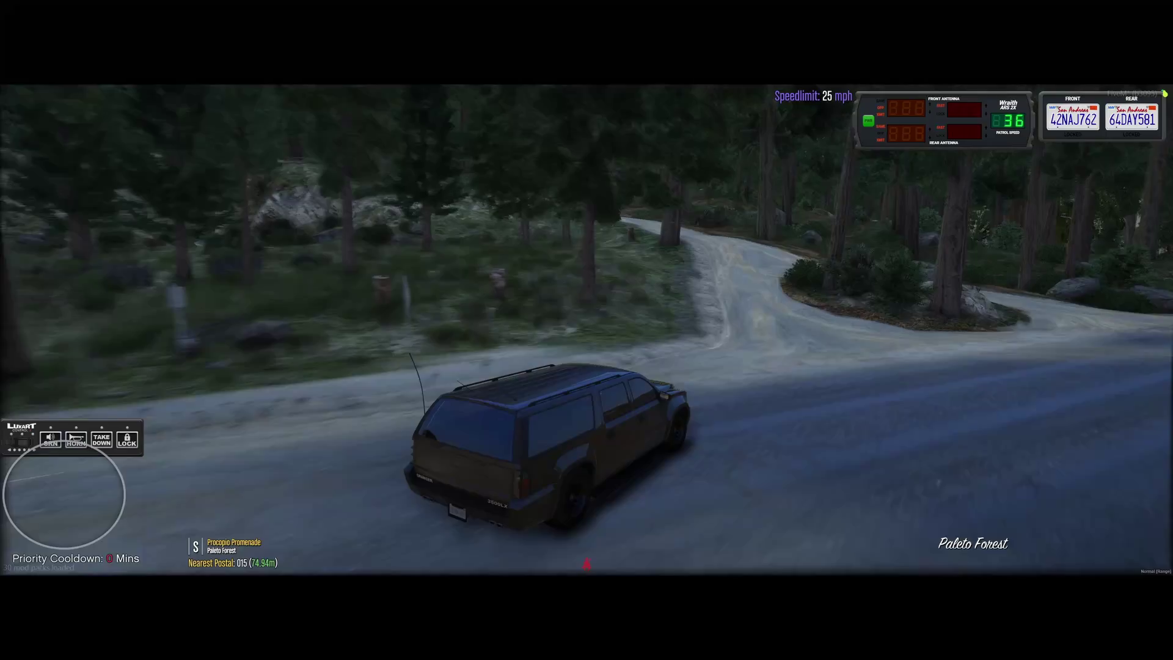
pyautogui.press('a')
pyautogui.press('w')
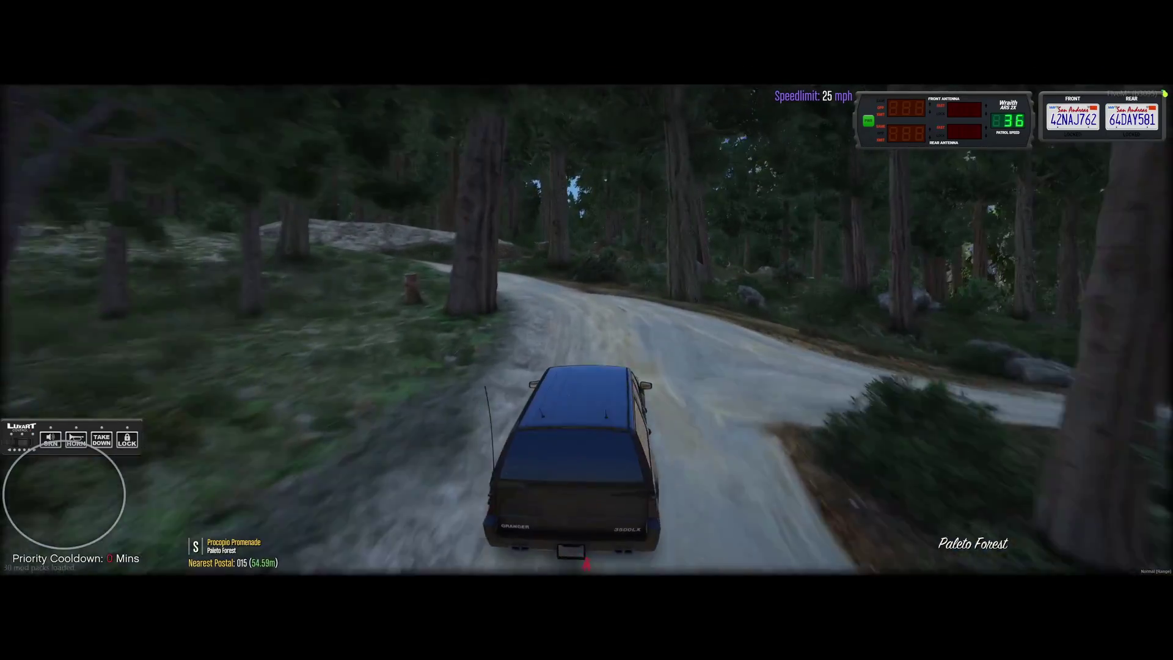